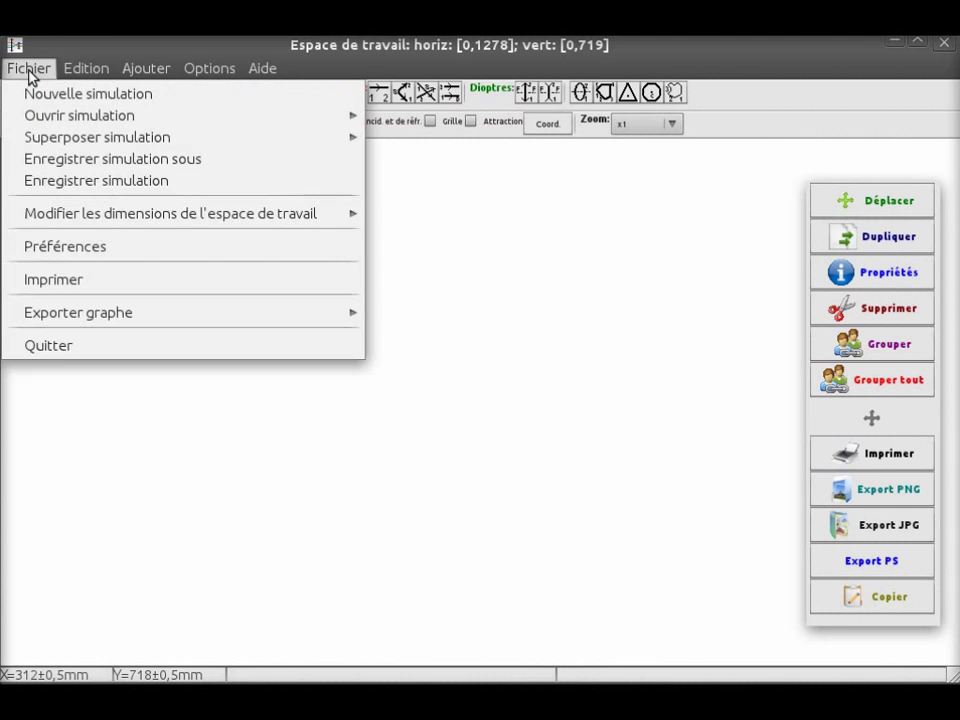
mouse_move(85, 72)
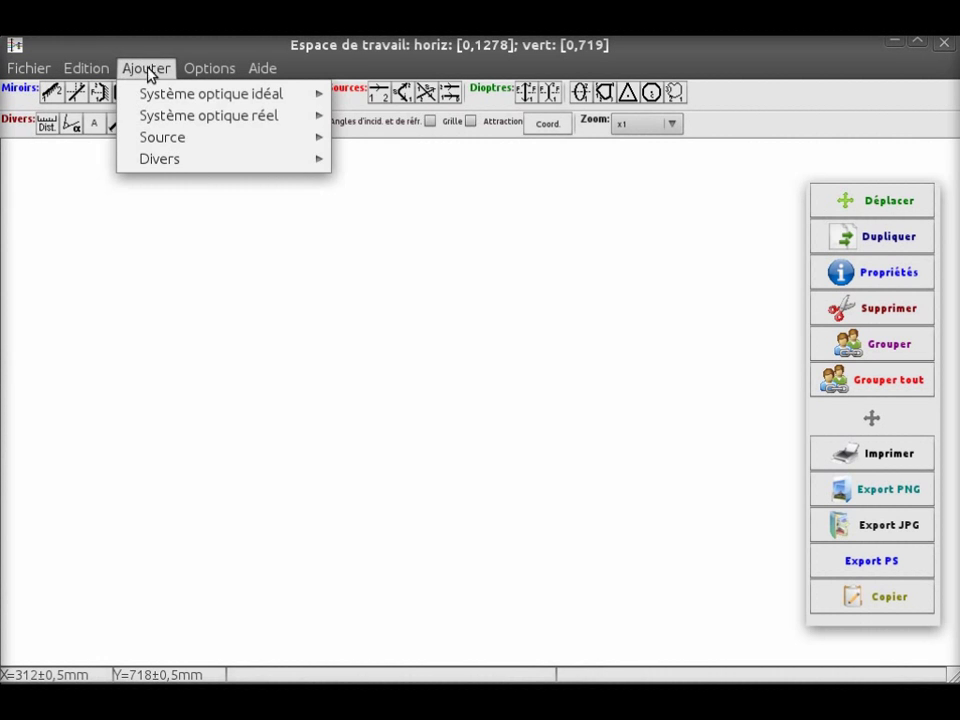
mouse_move(259, 73)
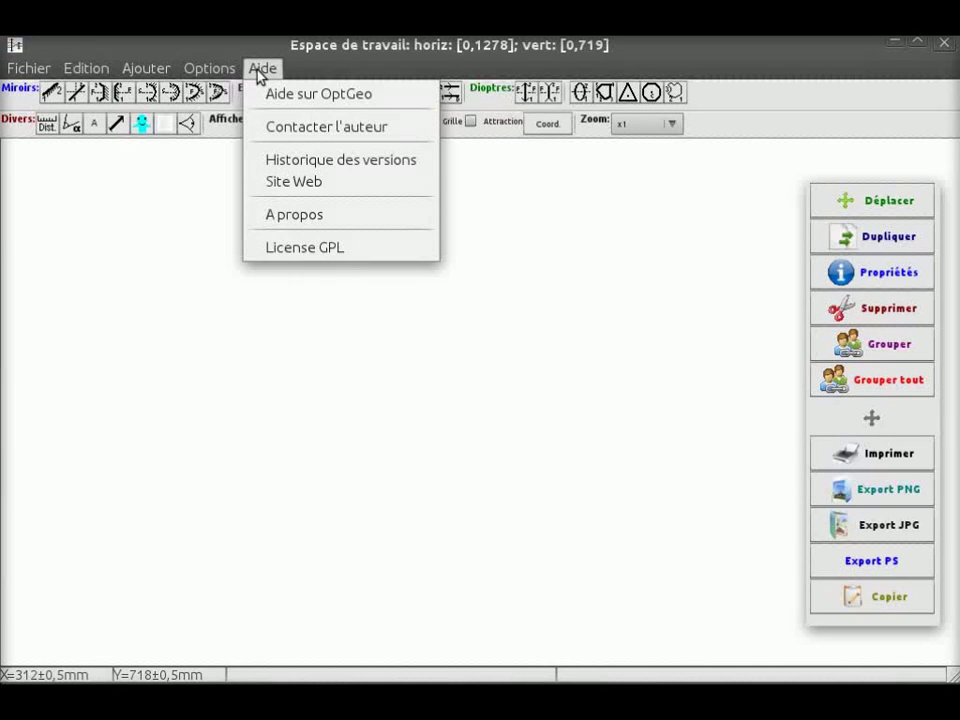
click(38, 72)
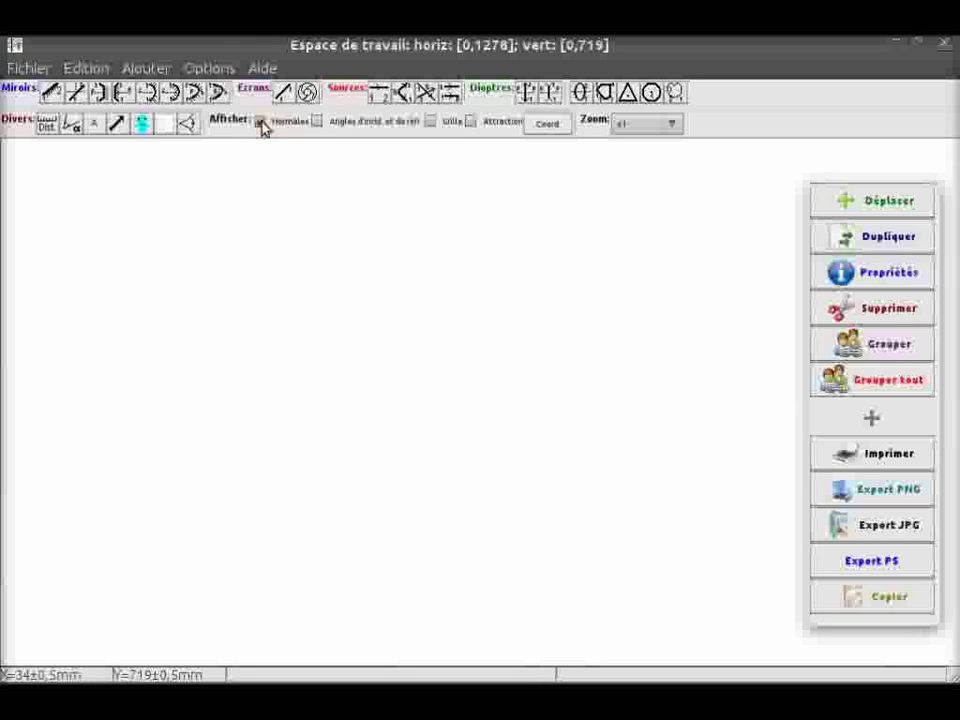
Turn on the normals, the grid and grid attraction, and set the horizontal and vertical grid spacing to 10 mm
click(317, 121)
click(430, 121)
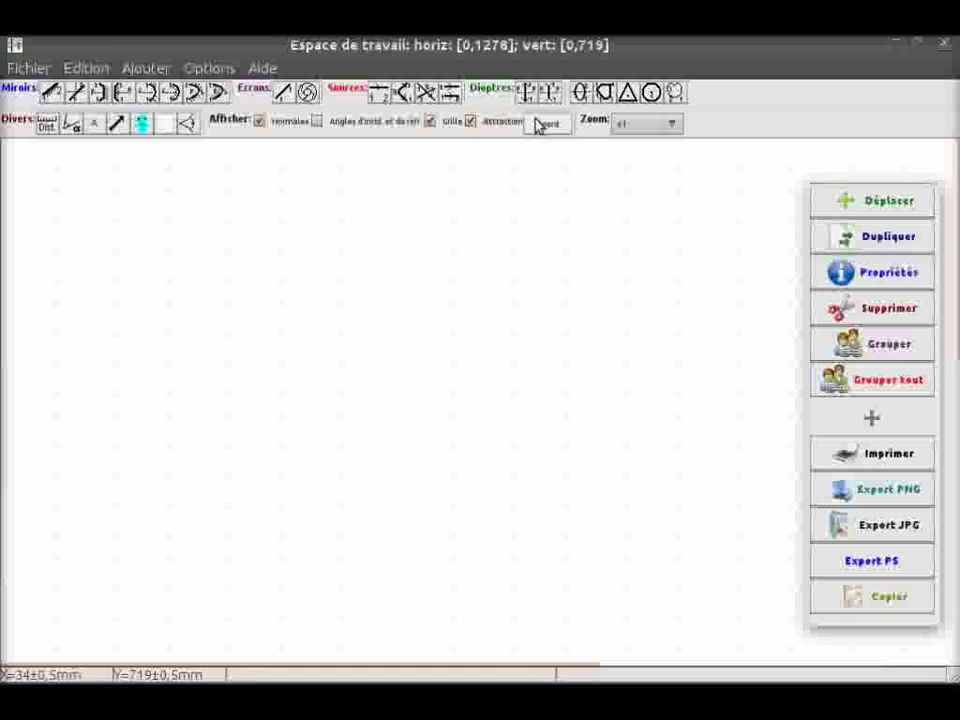
click(206, 68)
click(225, 130)
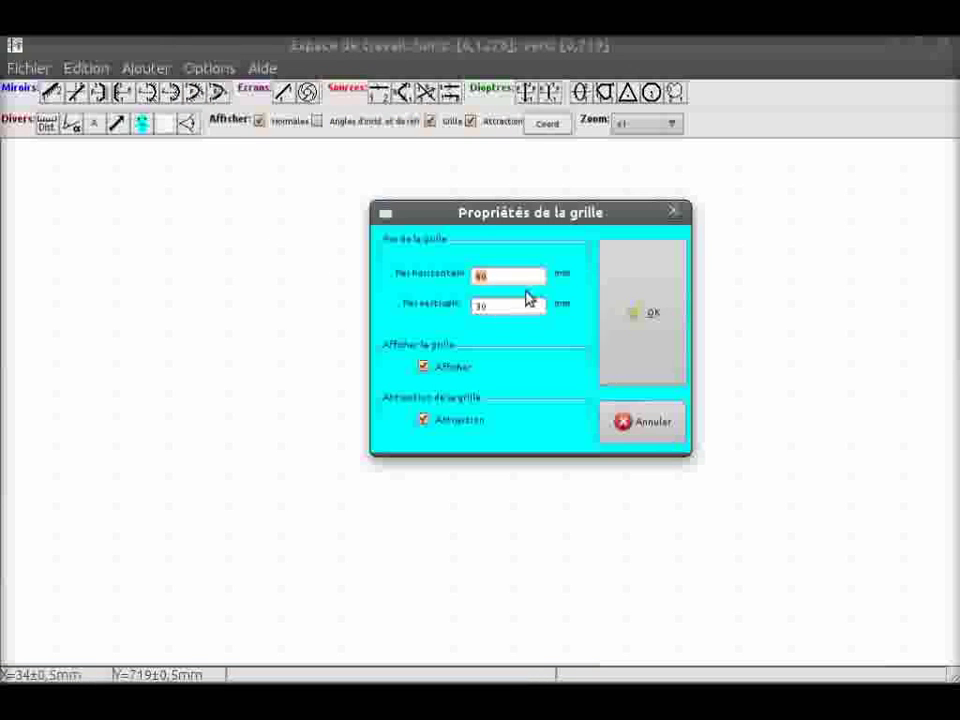
text(10)
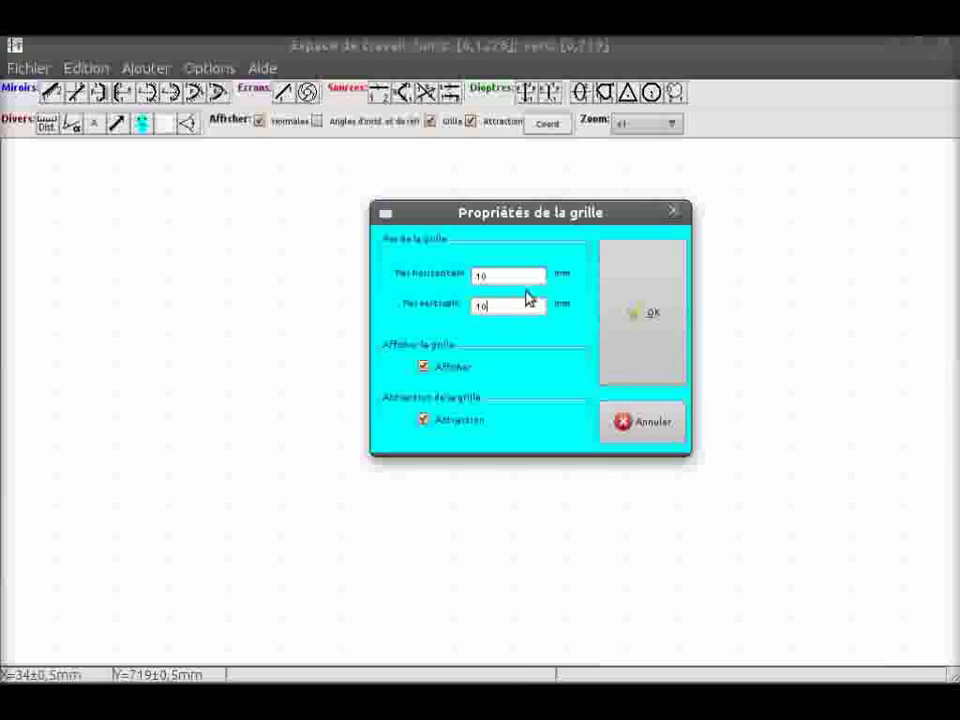
click(664, 336)
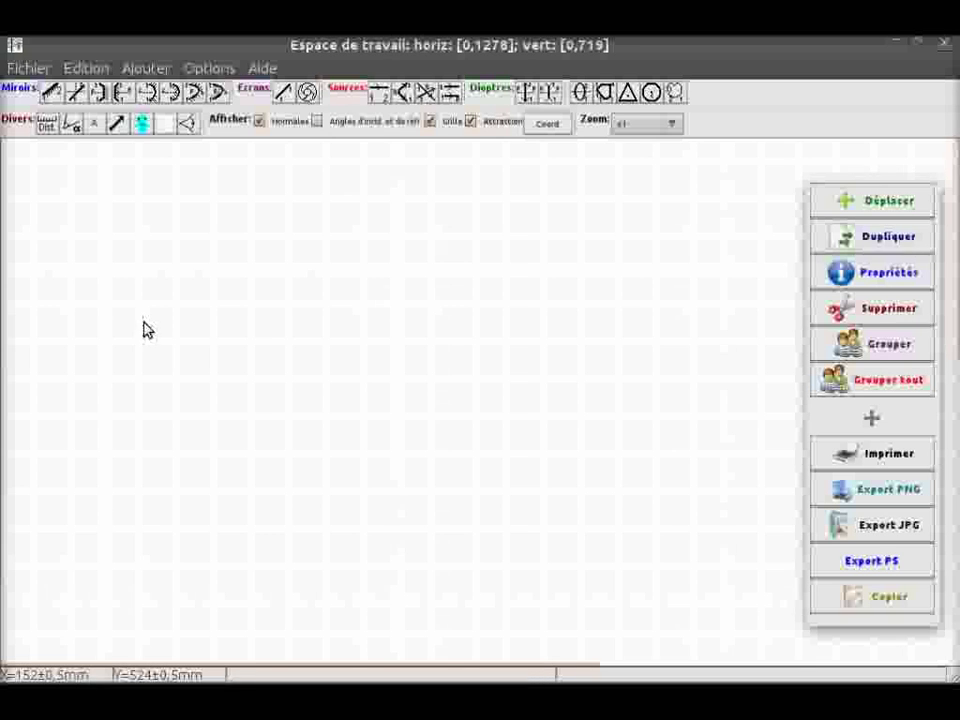
Draw a horizontal optical axis about 830 mm long at Y about 460 mm, with an arrowhead at its second end
click(116, 122)
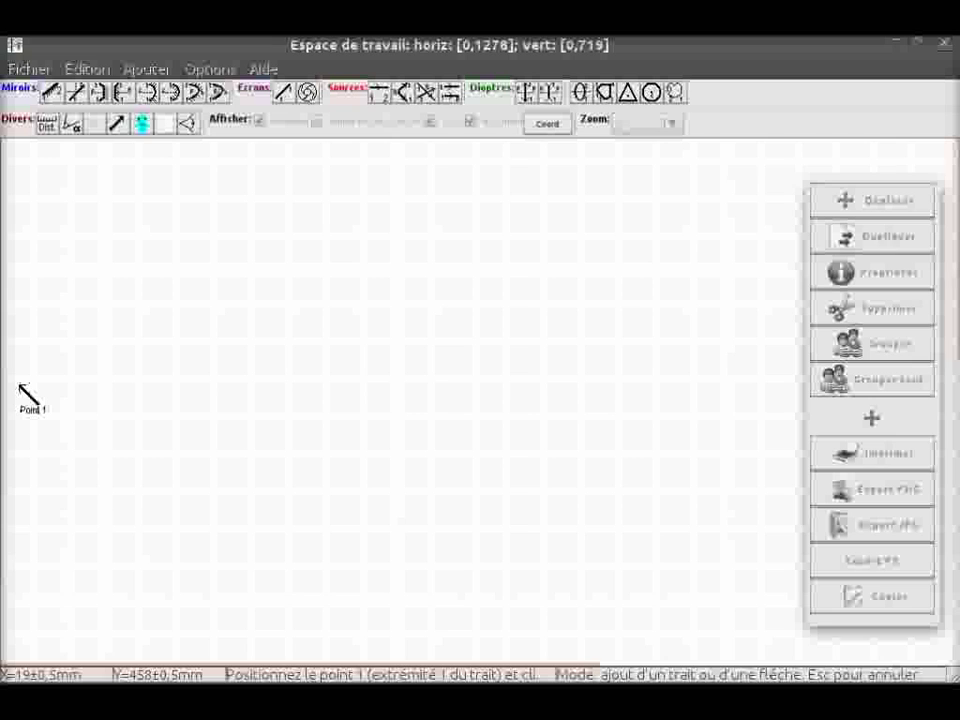
click(11, 382)
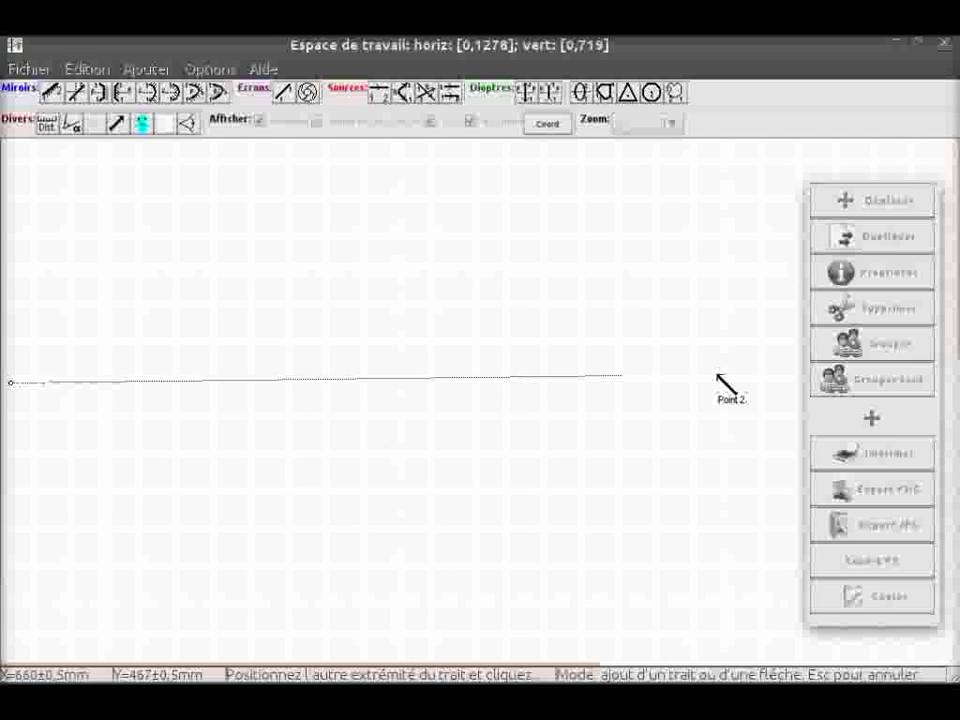
click(795, 383)
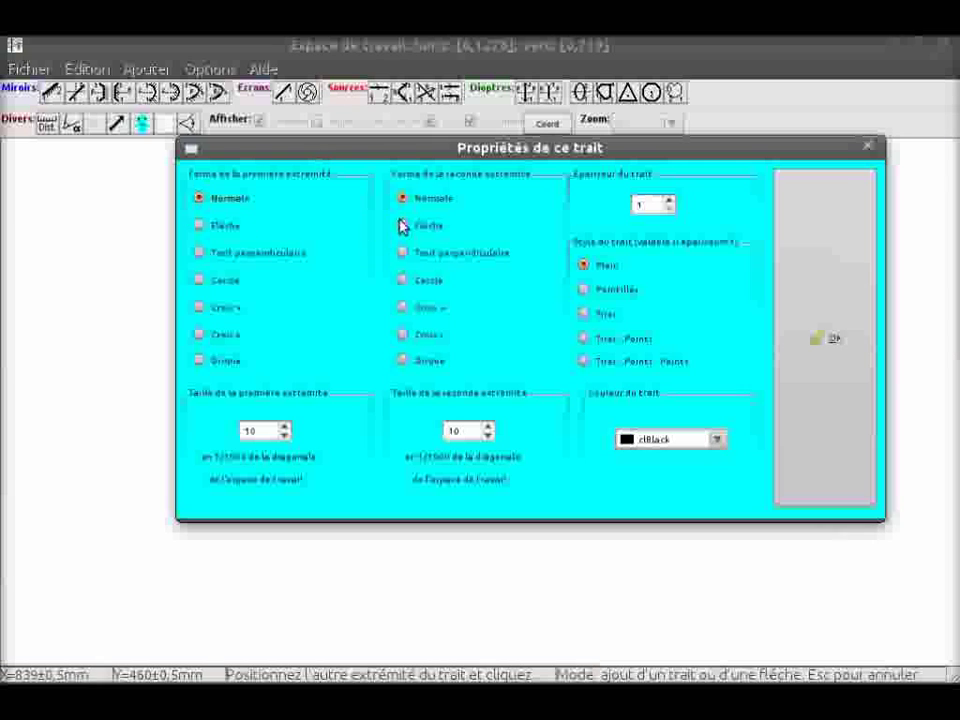
click(797, 392)
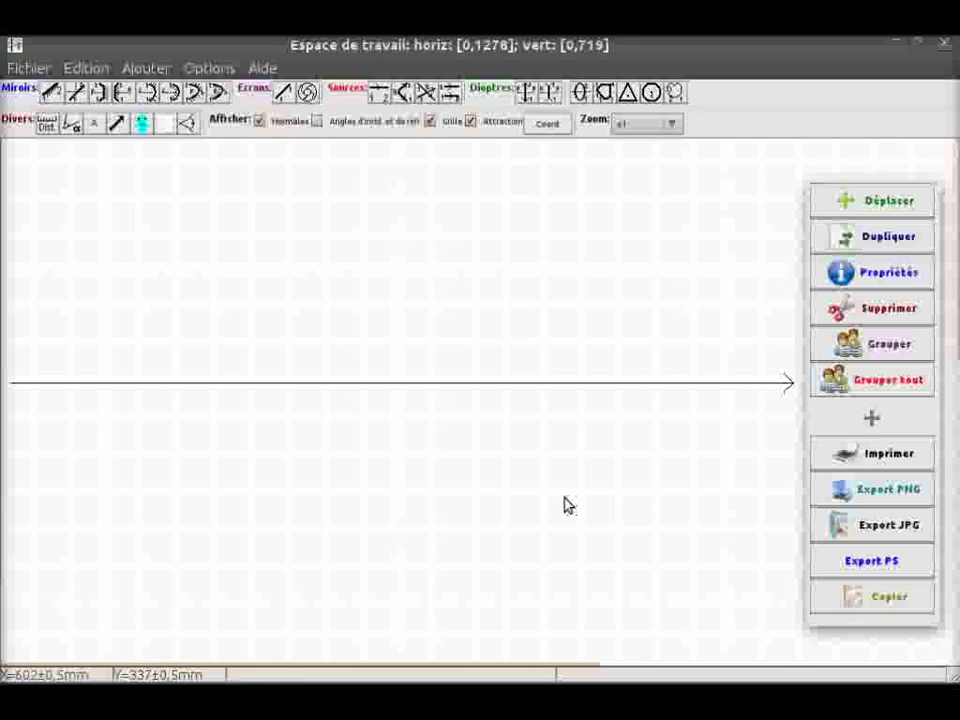
Draw a vertical object arrow of thickness 2 at X about 20 mm, rising about 110 mm from the axis
click(116, 124)
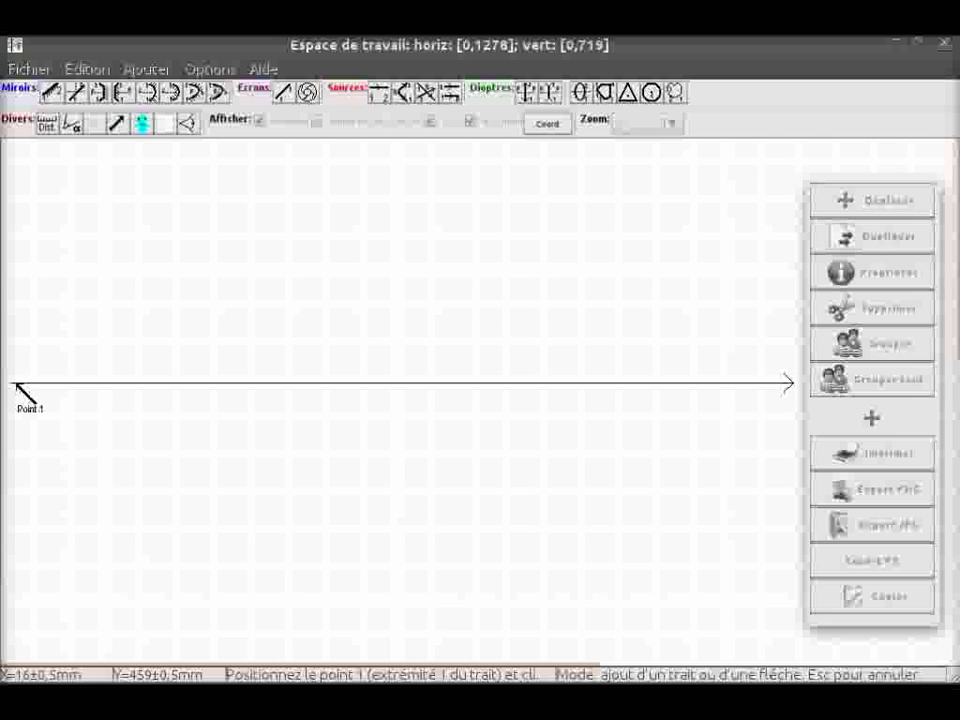
click(21, 383)
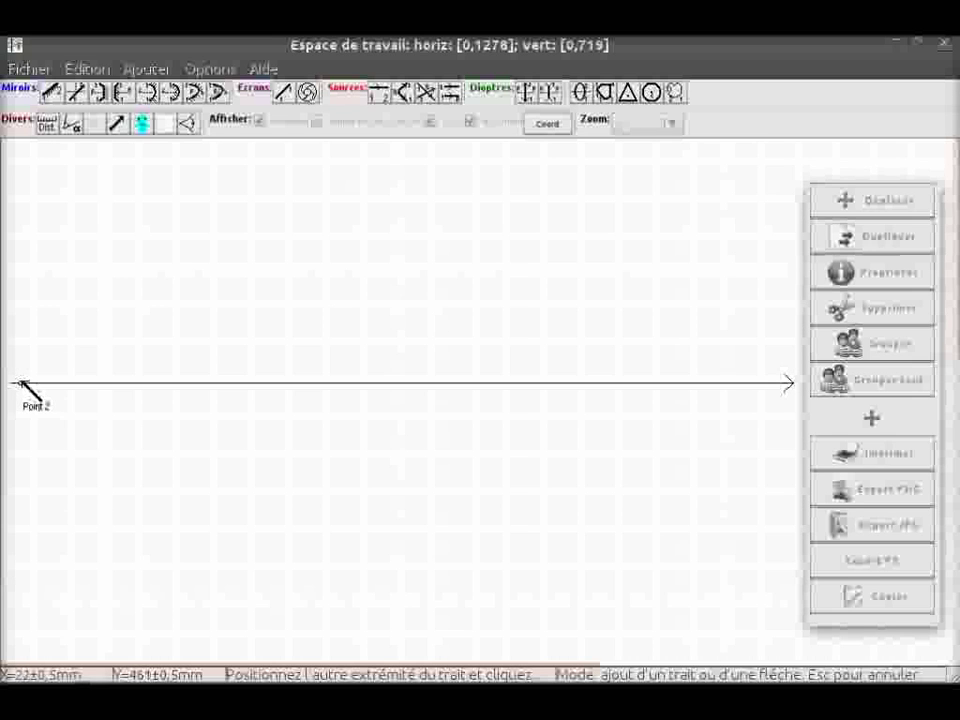
click(20, 281)
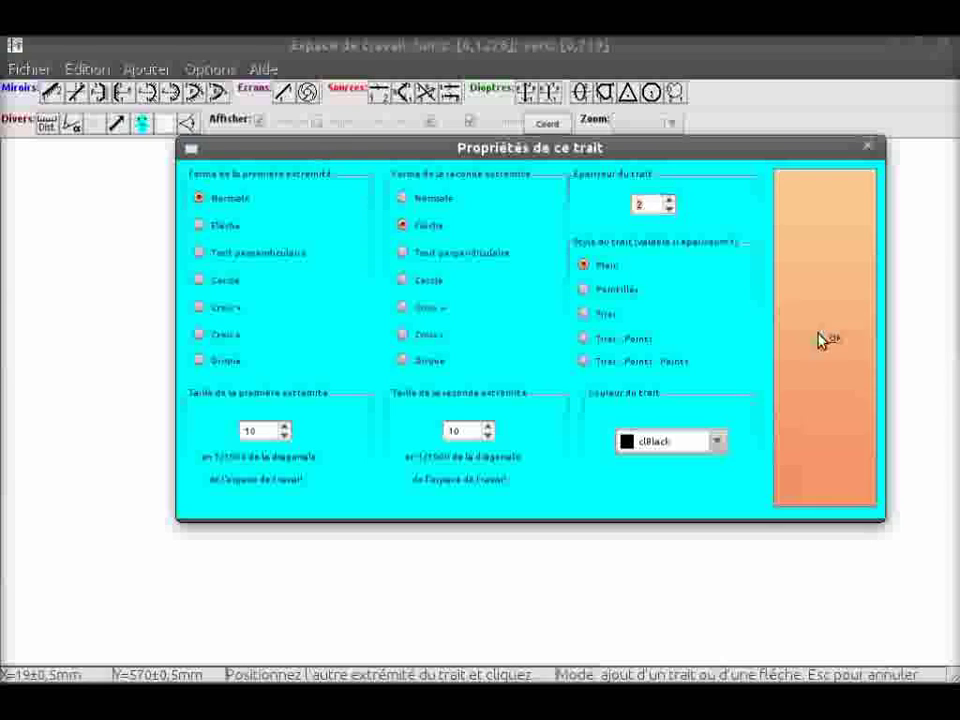
click(836, 368)
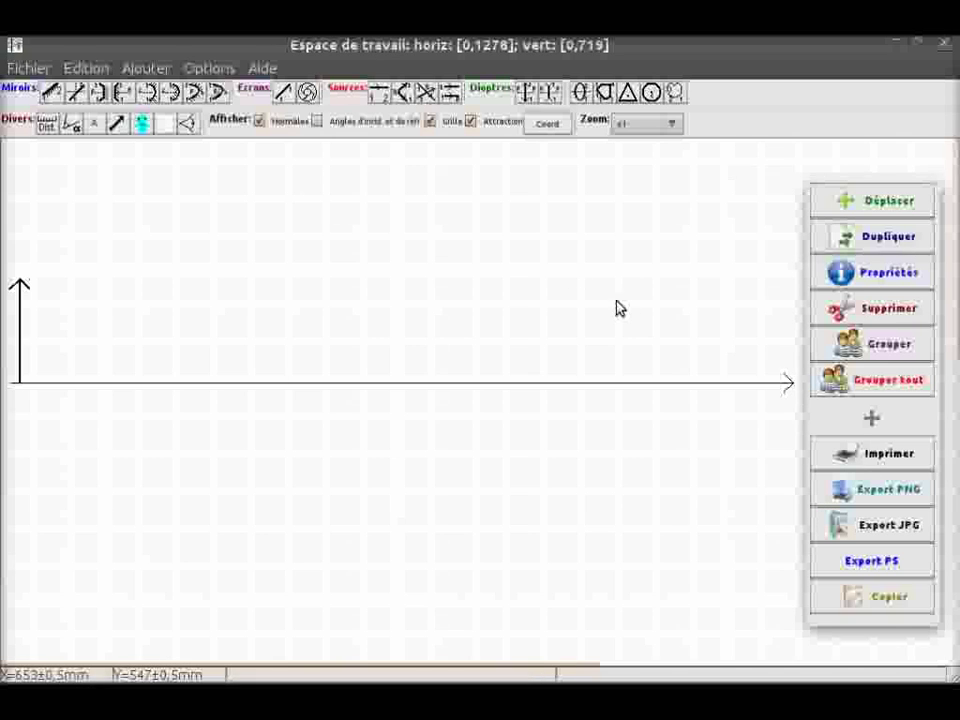
Add a vertical thin converging lens about 270 mm tall across the axis at X about 360 mm, placing its focus near the axis
click(528, 94)
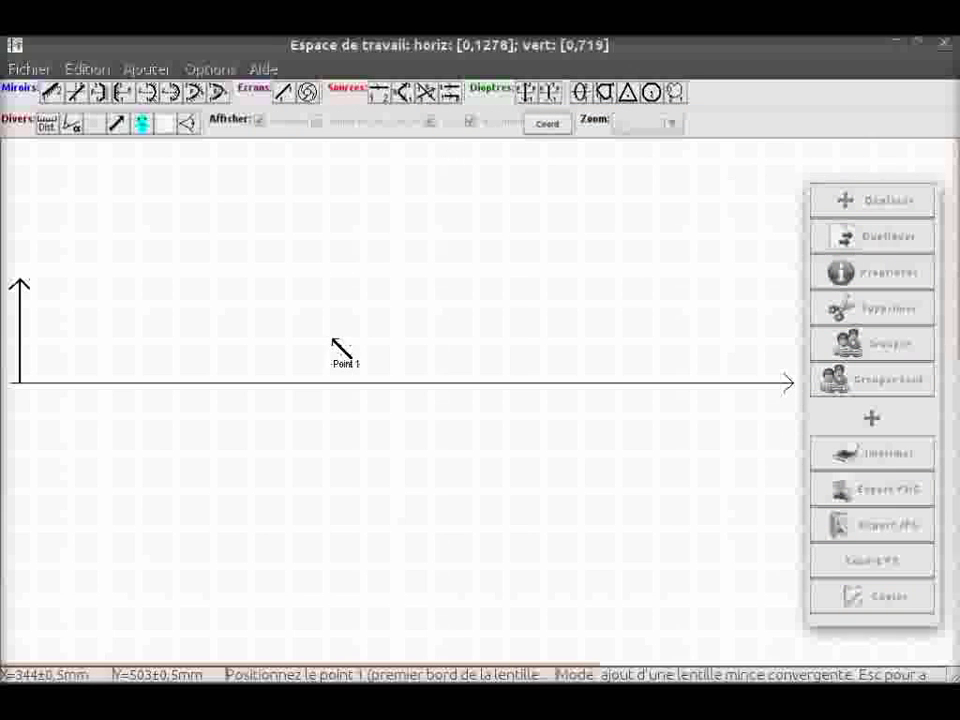
click(340, 242)
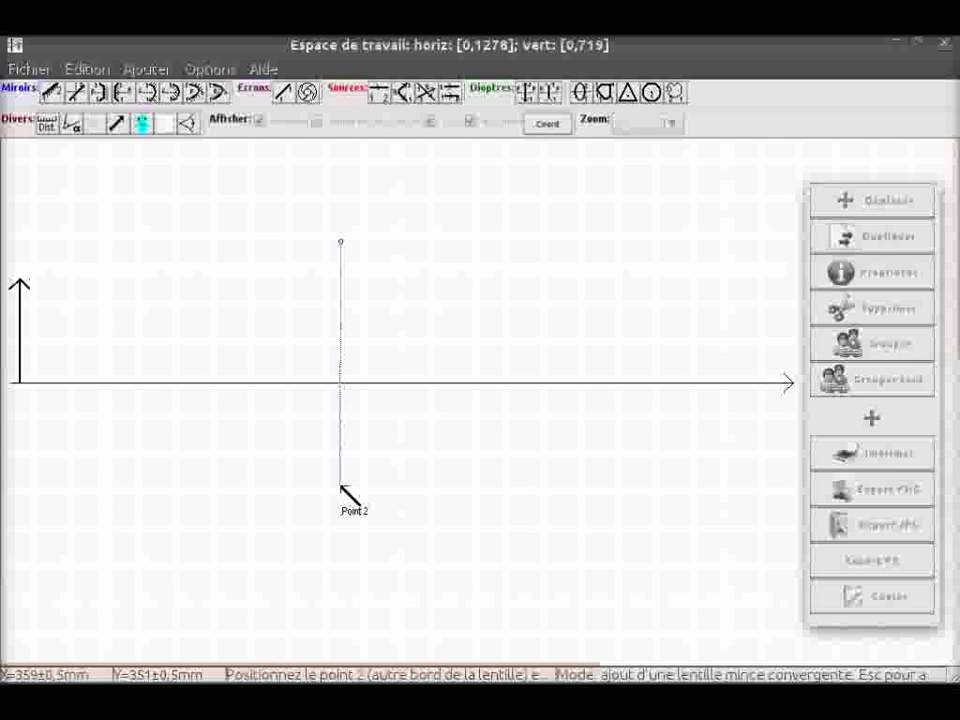
click(341, 495)
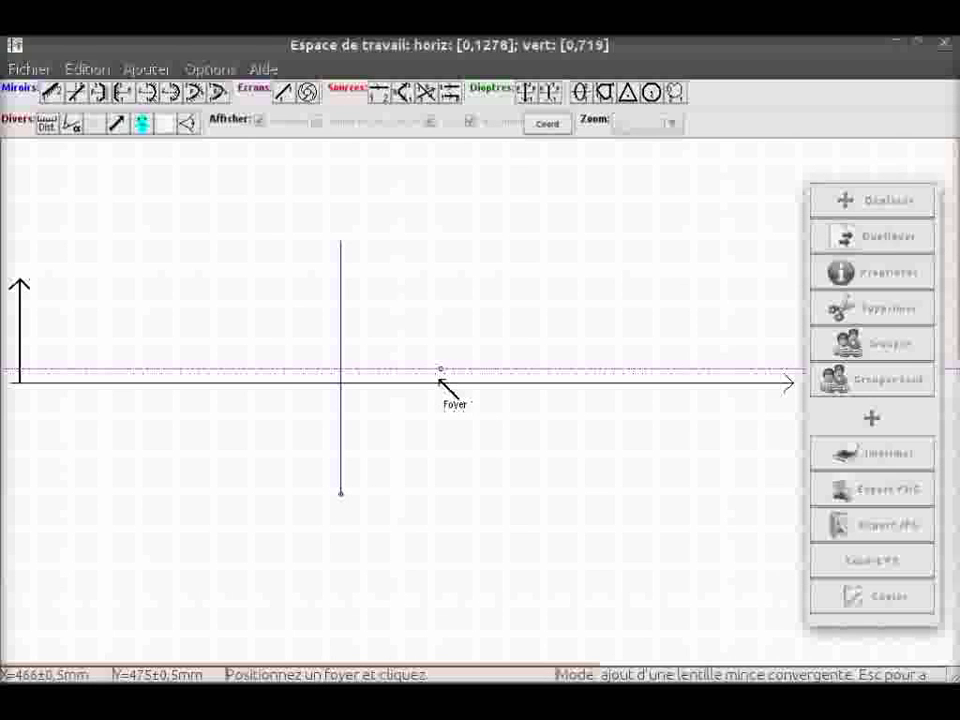
click(441, 379)
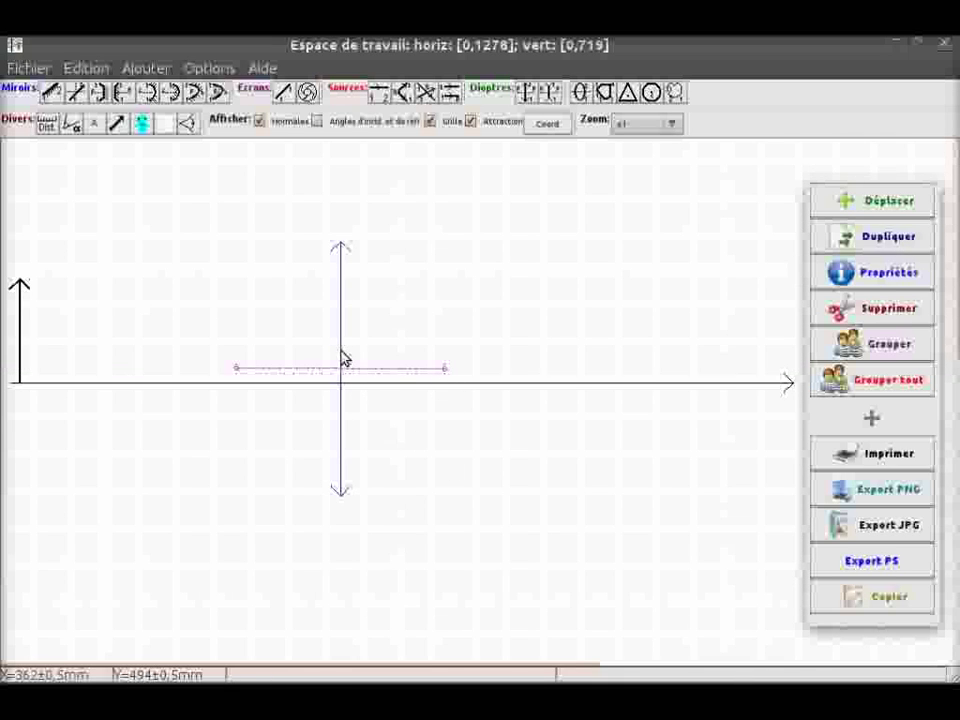
Move the converging lens so its centre lies on the optical axis at X about 340 mm
click(851, 200)
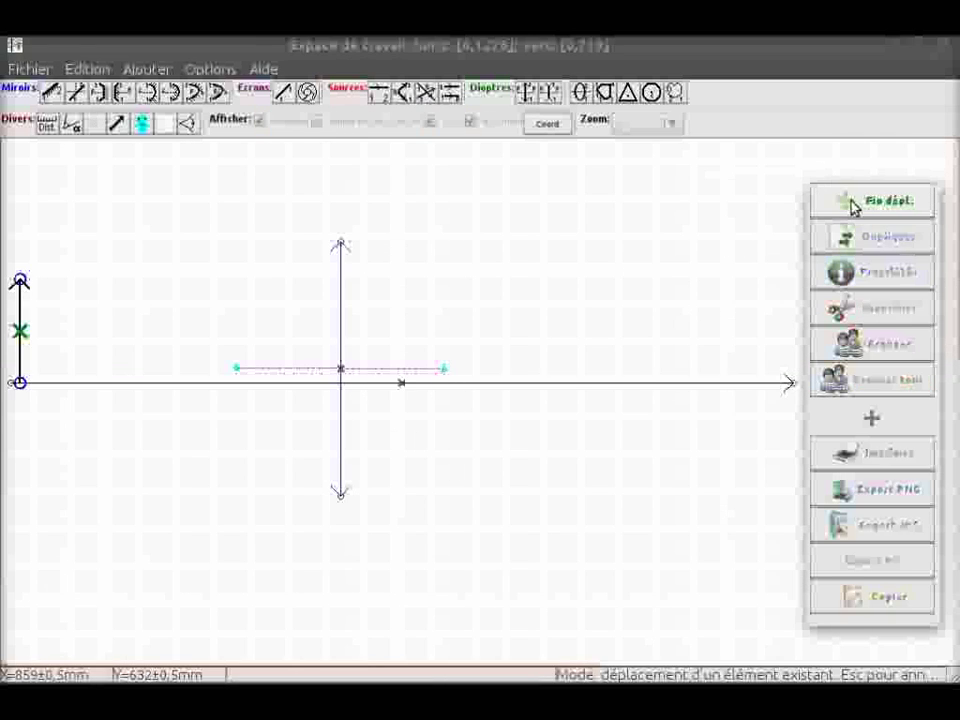
click(340, 370)
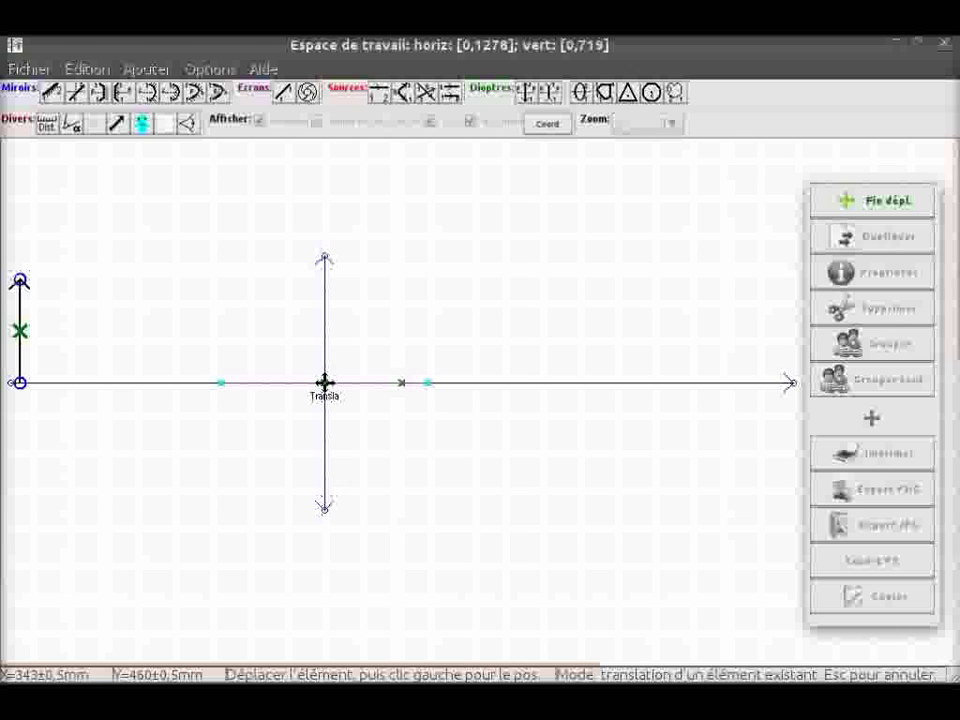
click(321, 382)
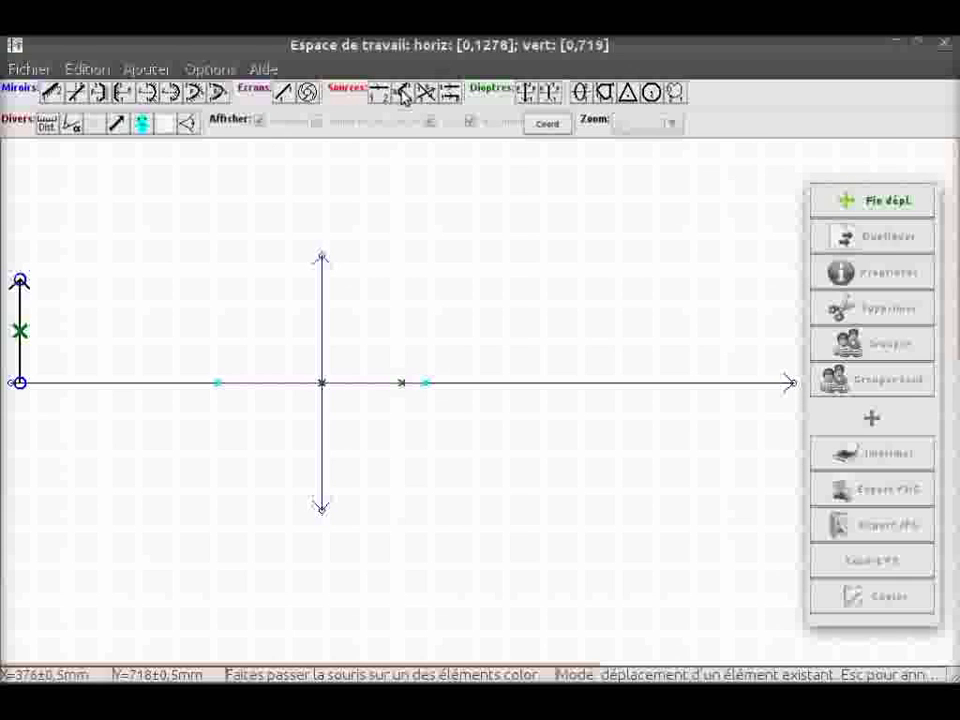
click(878, 205)
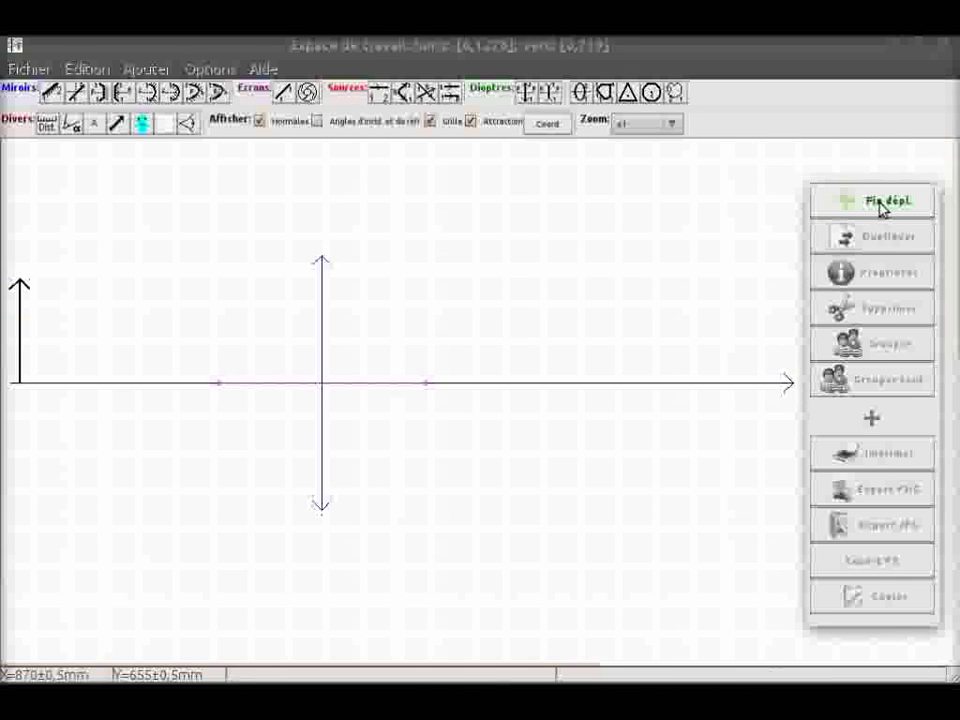
Add a point source at the object arrow's tip with 10 rays, bounded by the lower and upper edges of the lens
click(387, 97)
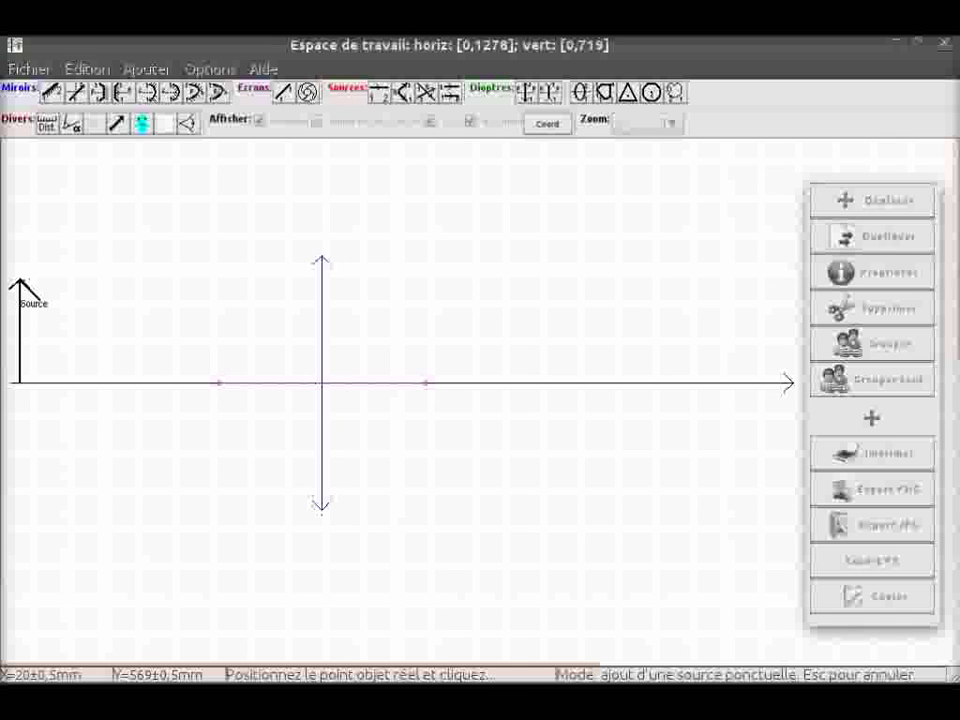
click(21, 281)
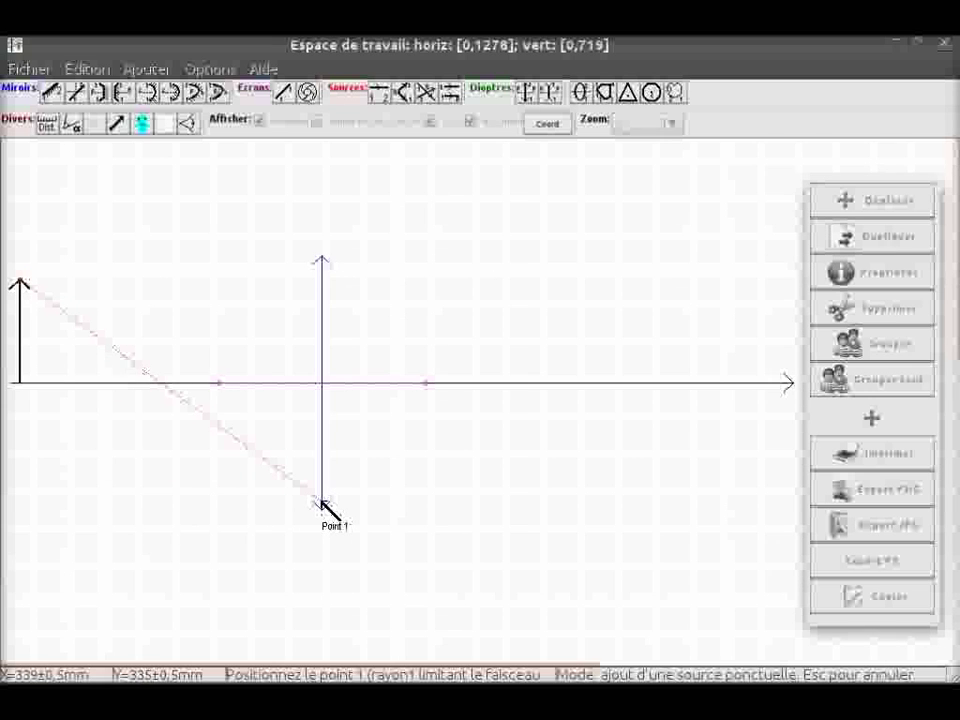
click(321, 503)
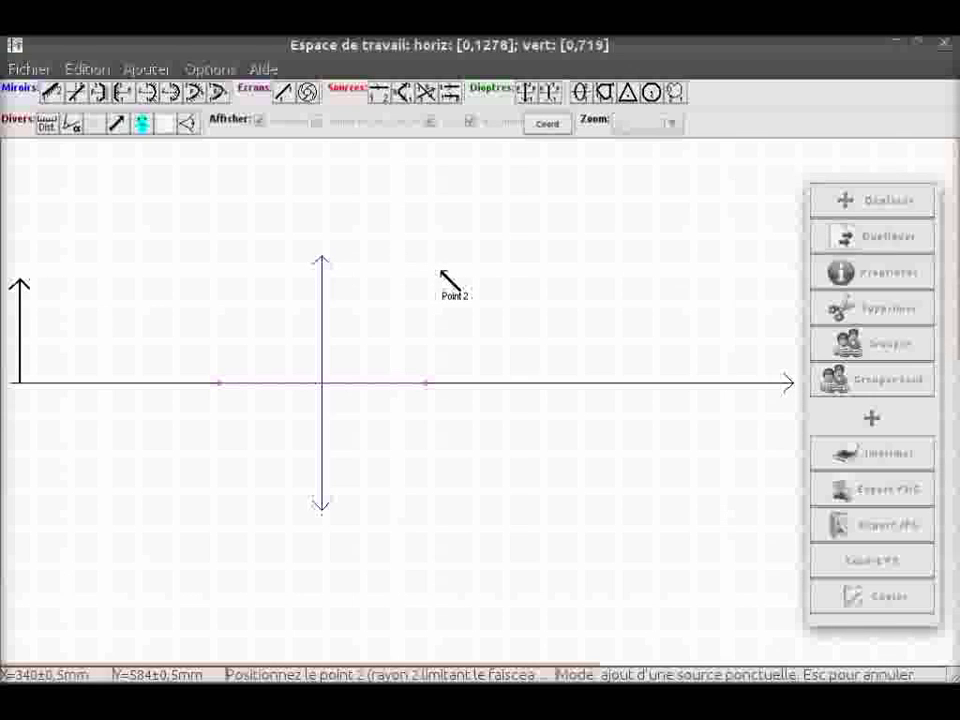
click(322, 503)
click(615, 328)
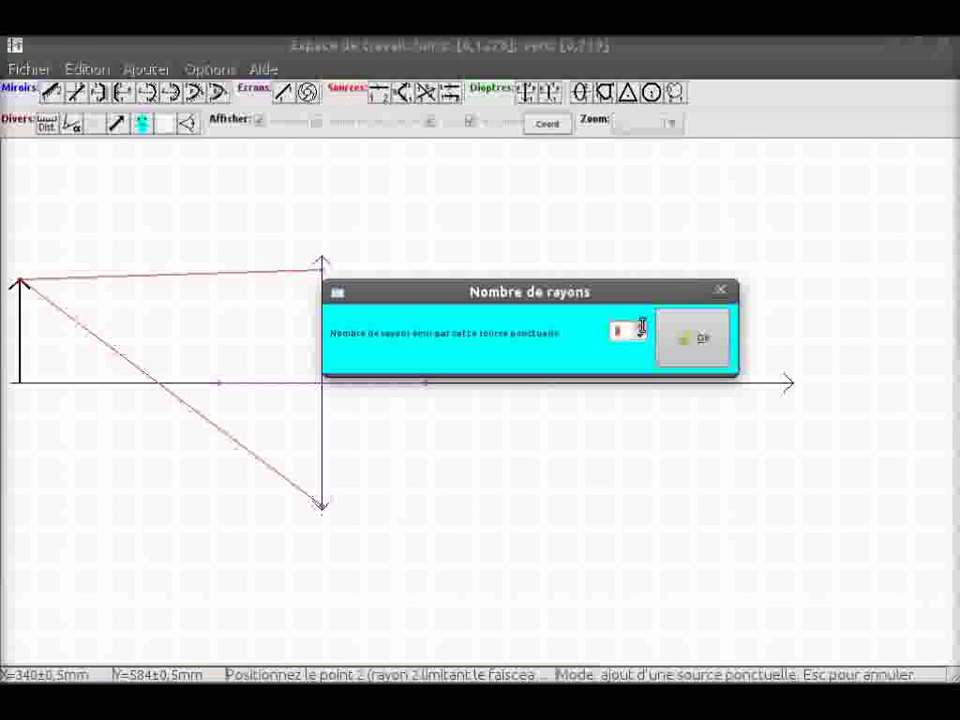
text(0)
click(694, 339)
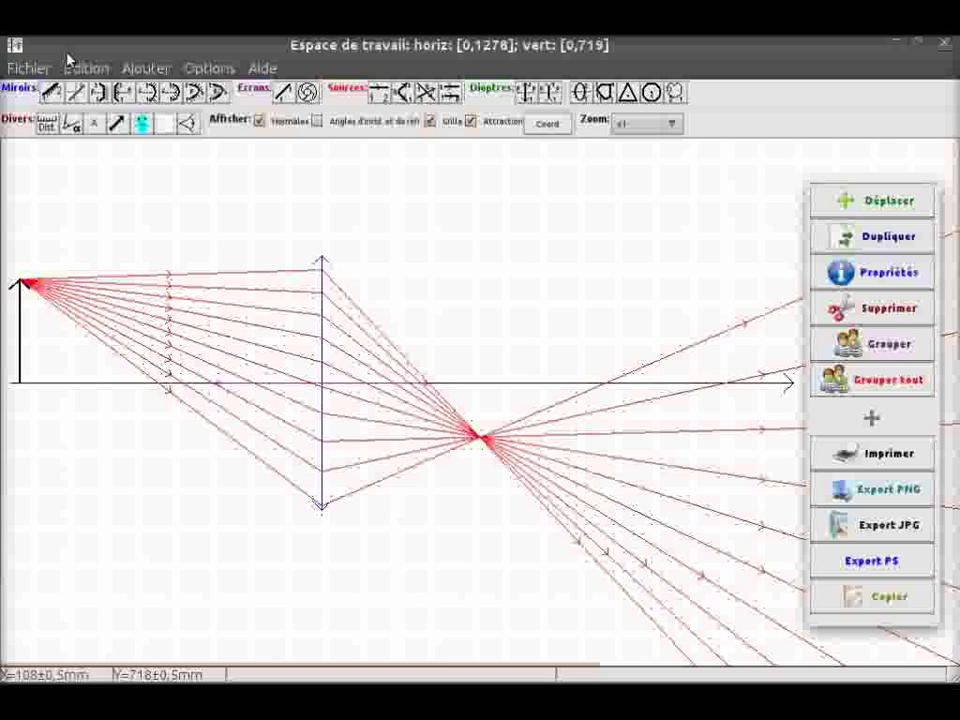
Draw an image arrow about 57 mm long from the rays' convergence point up to the axis, with its arrowhead at the first end
click(116, 123)
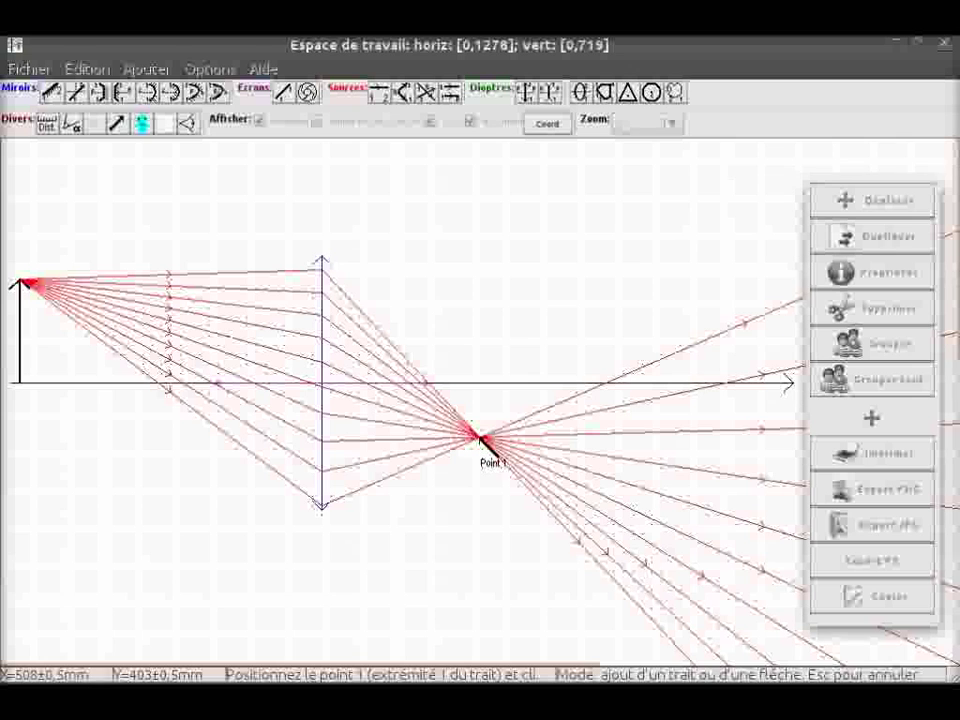
click(481, 437)
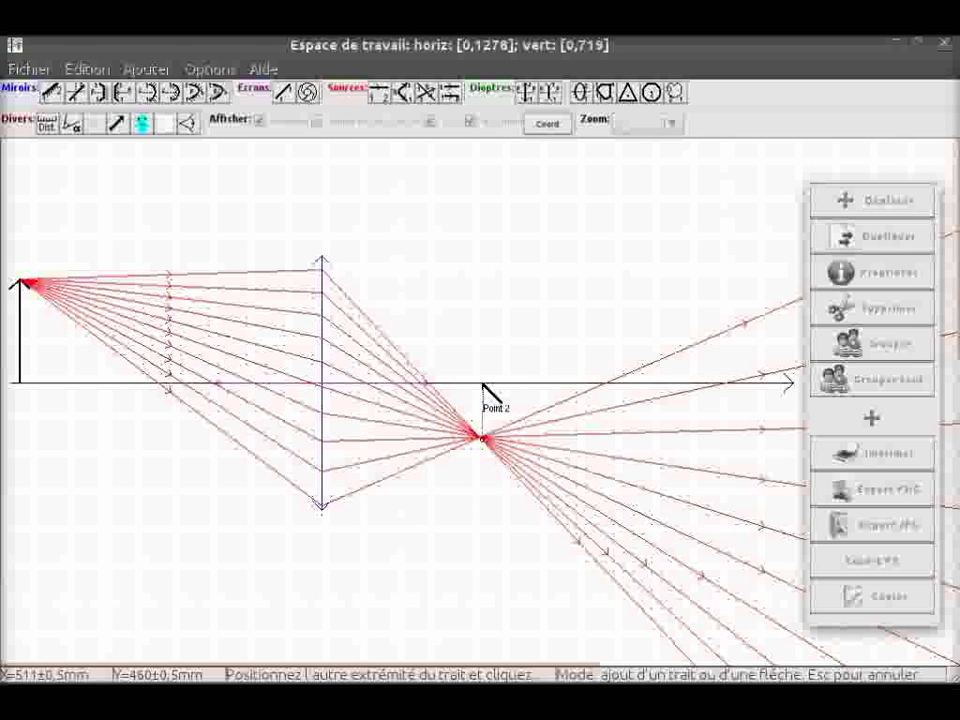
click(484, 384)
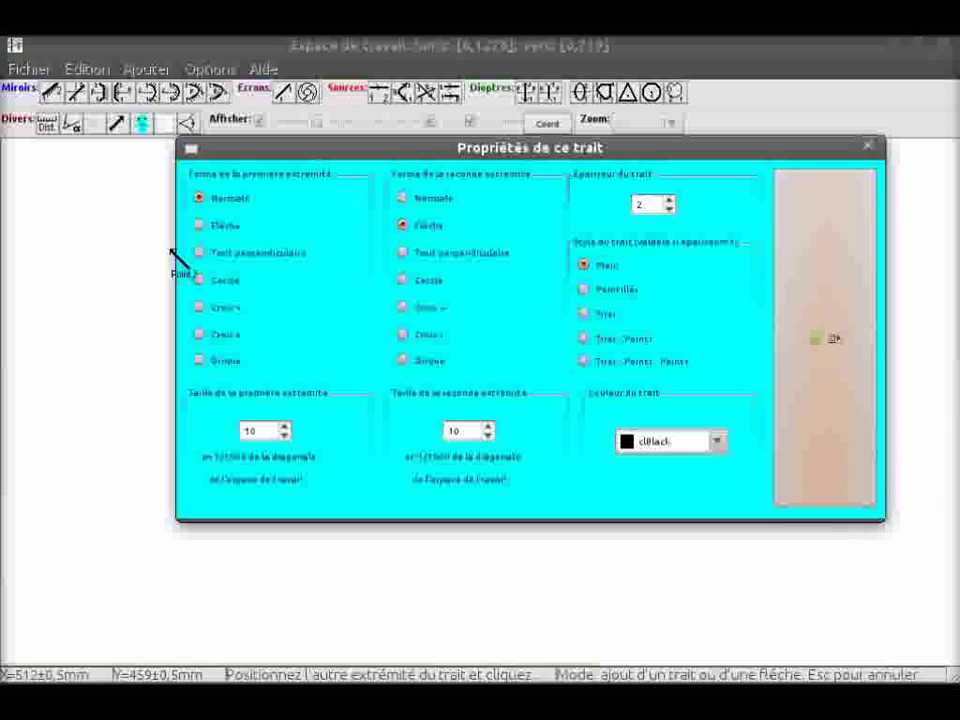
click(200, 226)
click(403, 199)
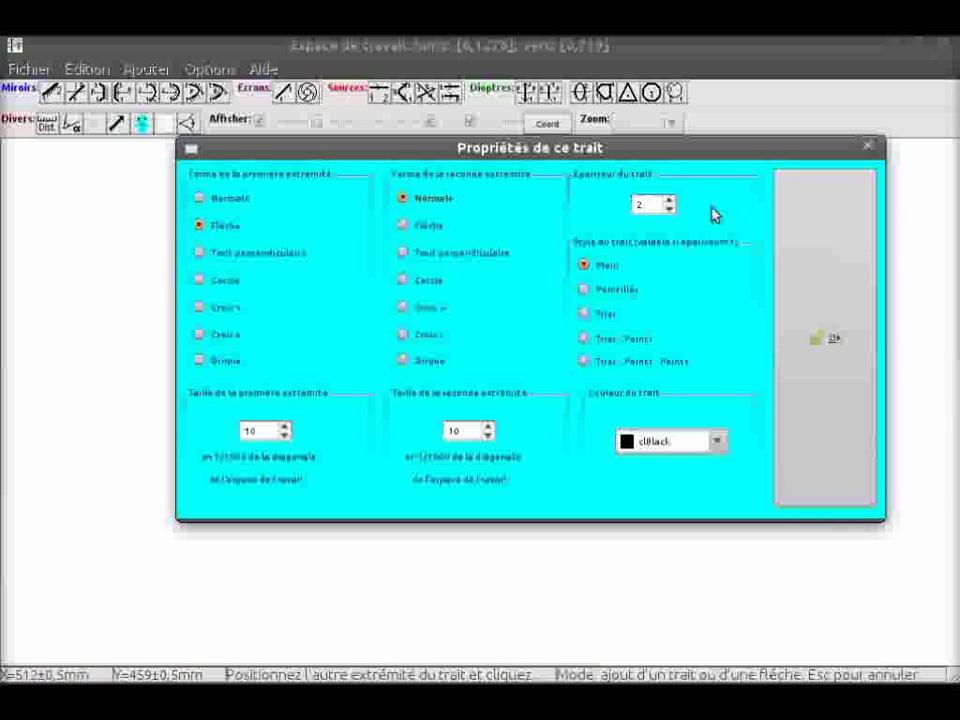
click(826, 352)
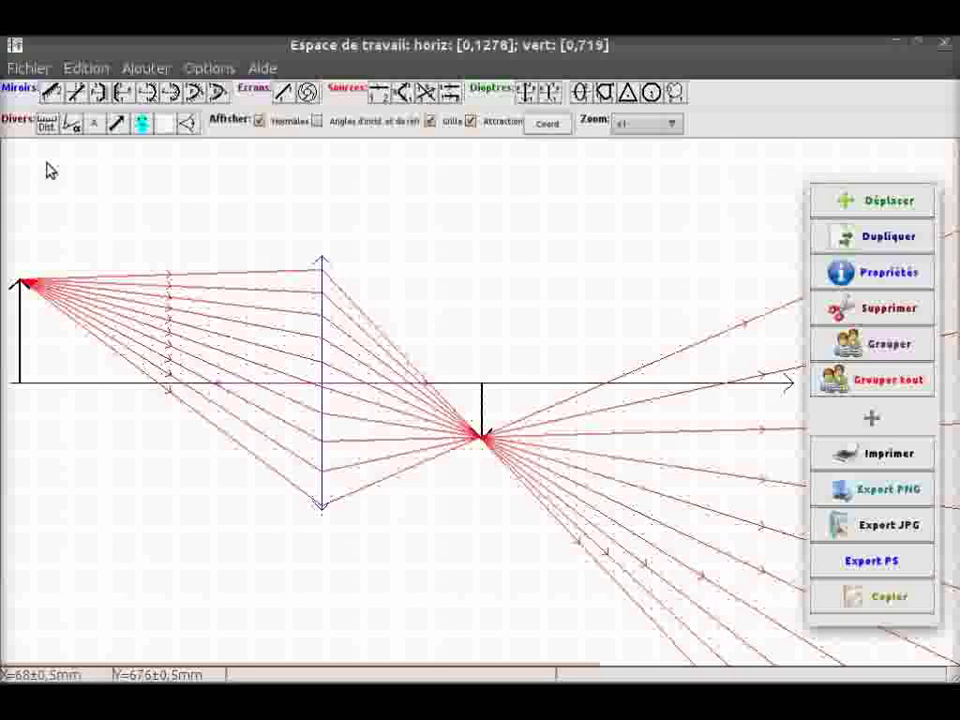
Add a horizontal distance measurement from just above the object arrow's tip to the upper end of the lens
click(46, 122)
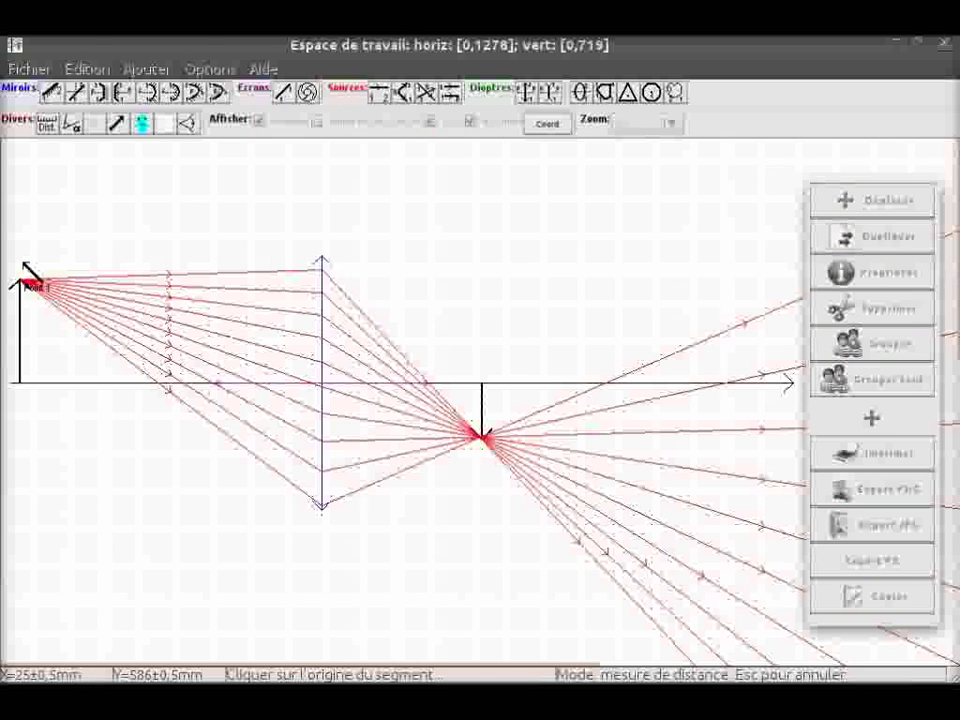
click(22, 265)
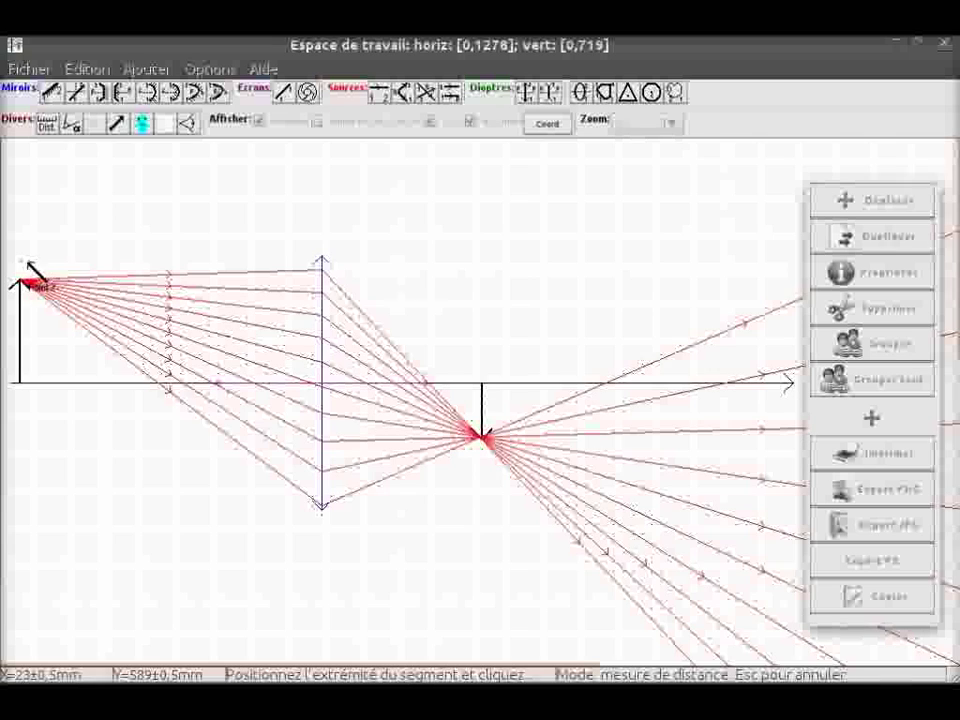
click(321, 261)
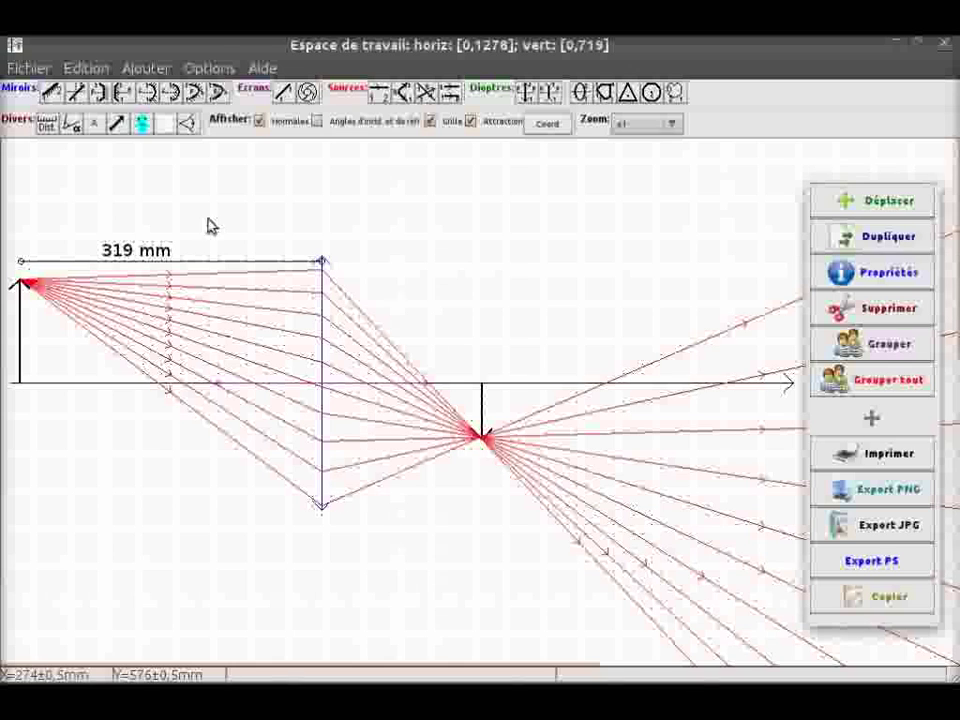
Draw a horizontal arrow below the axis between the lens and the image arrow, with its arrowhead at the lens
click(115, 122)
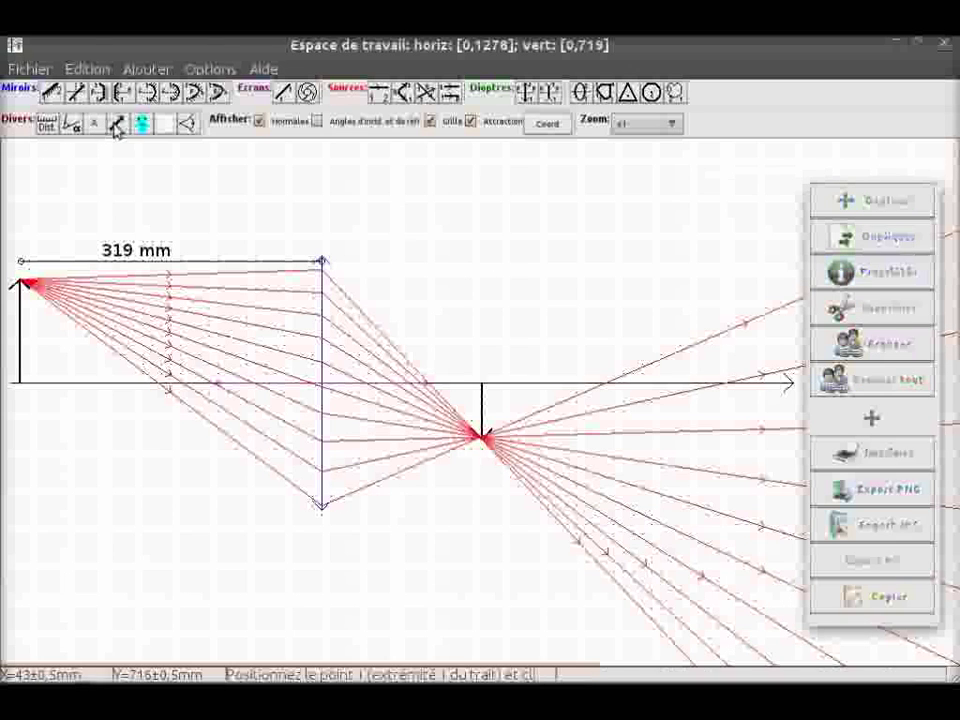
click(322, 403)
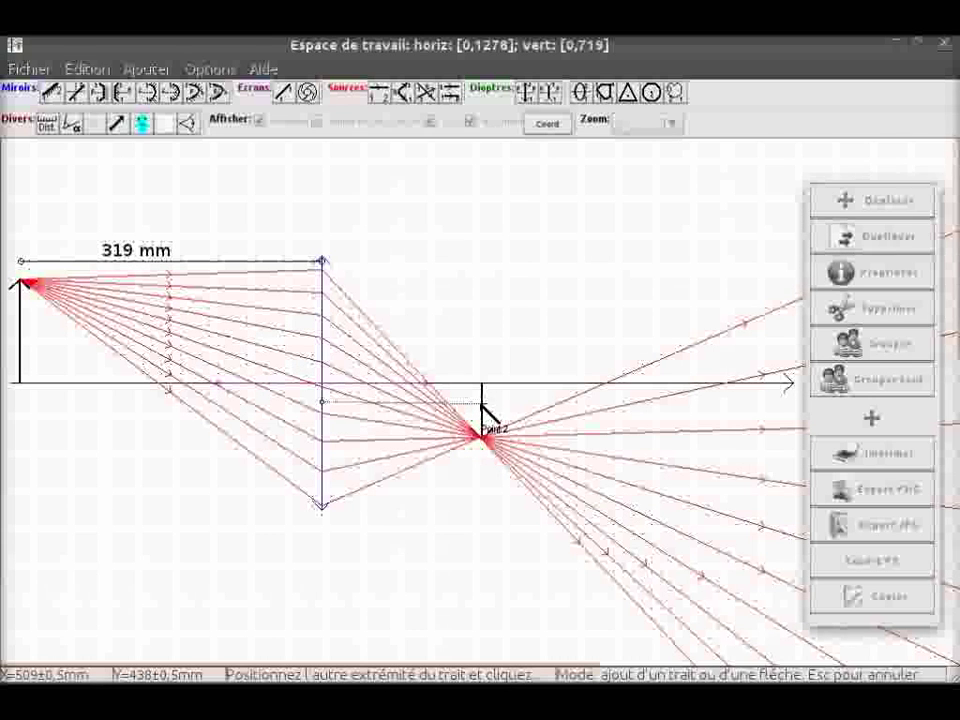
click(483, 404)
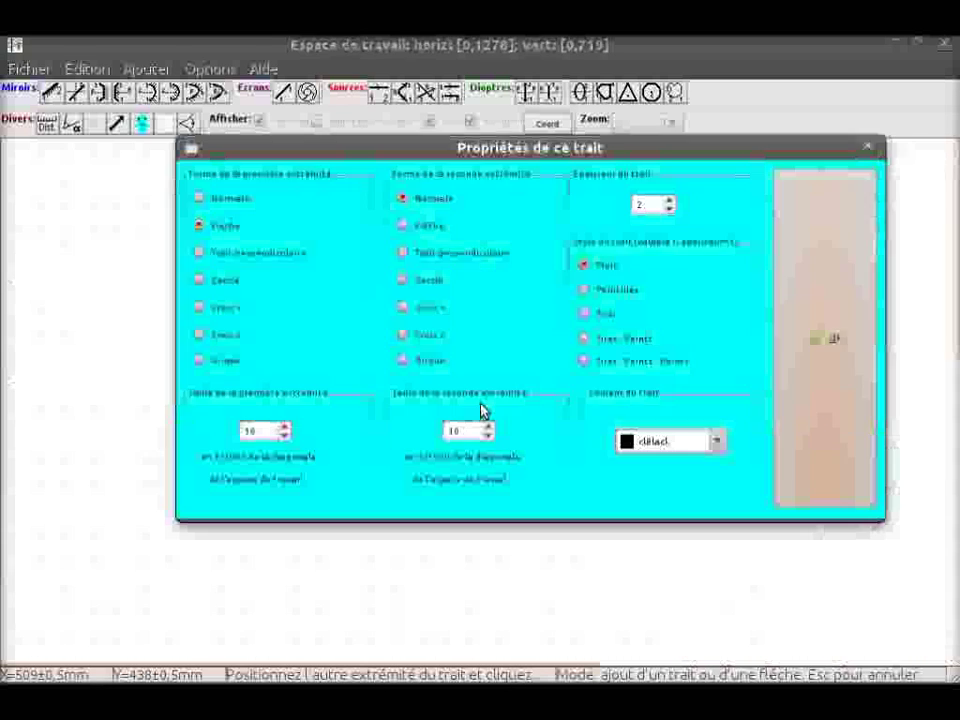
click(826, 392)
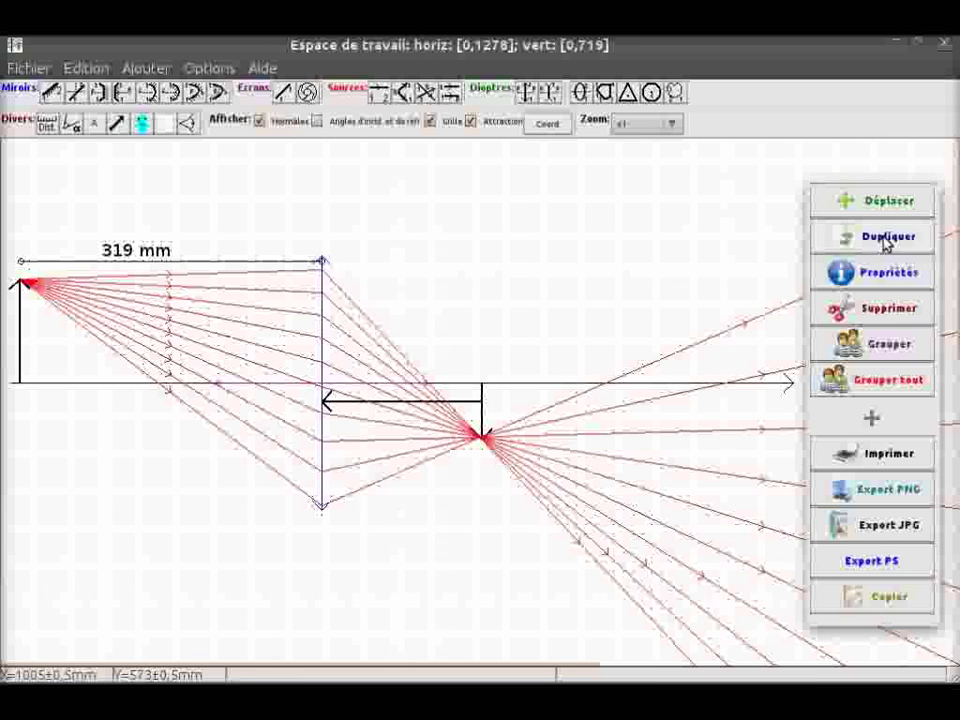
Delete the horizontal arrow between the lens and the image arrow
click(870, 310)
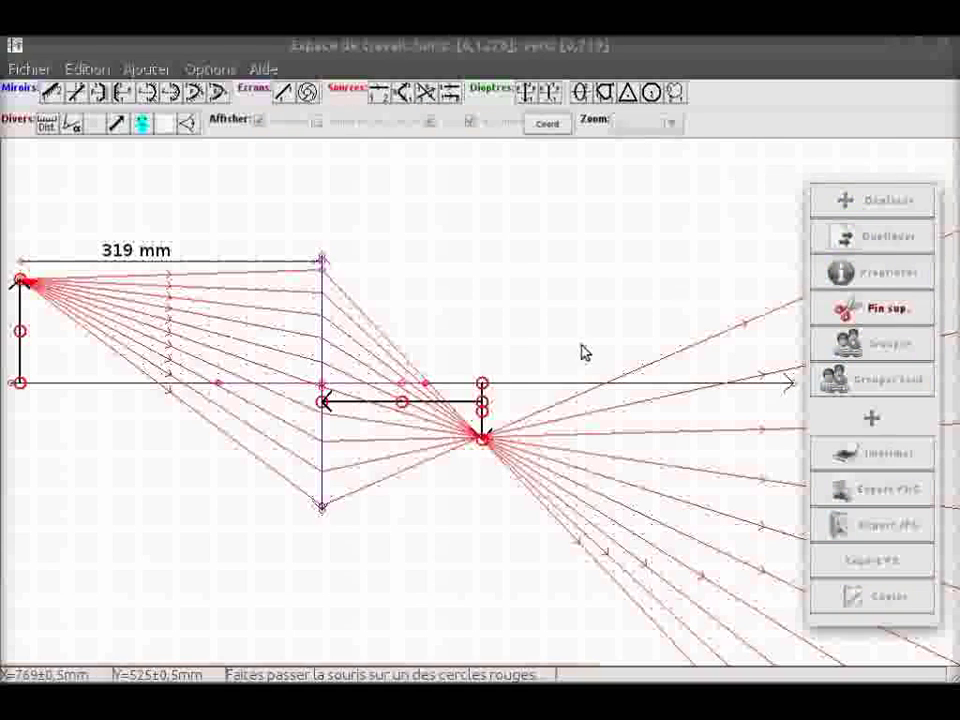
click(412, 390)
click(641, 350)
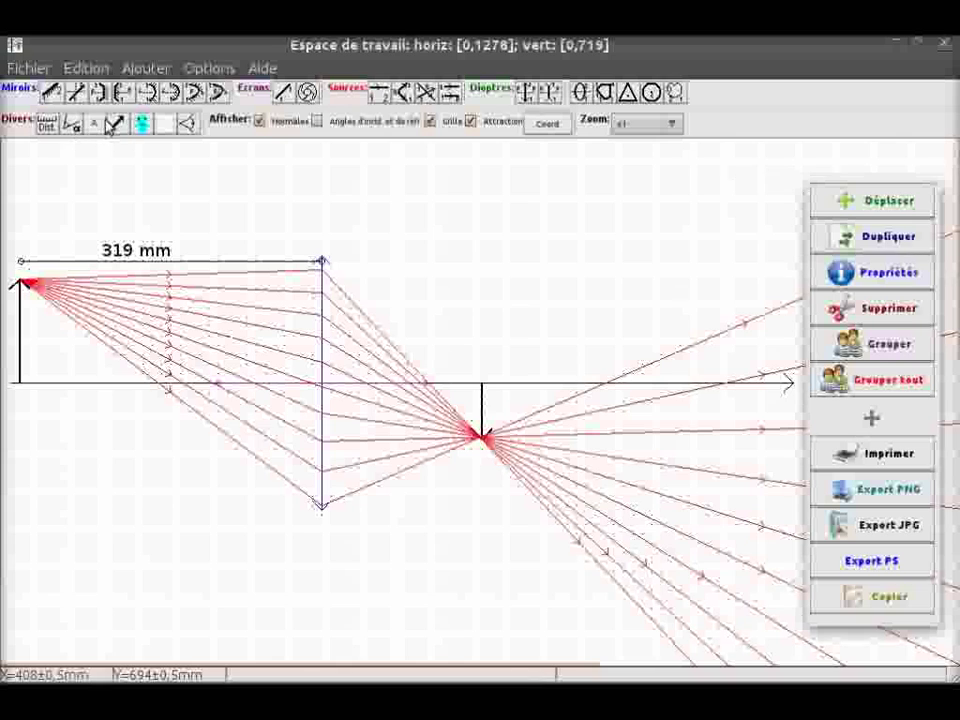
Add a distance measurement from the lens, below the axis, to the tip of the image arrow
click(47, 124)
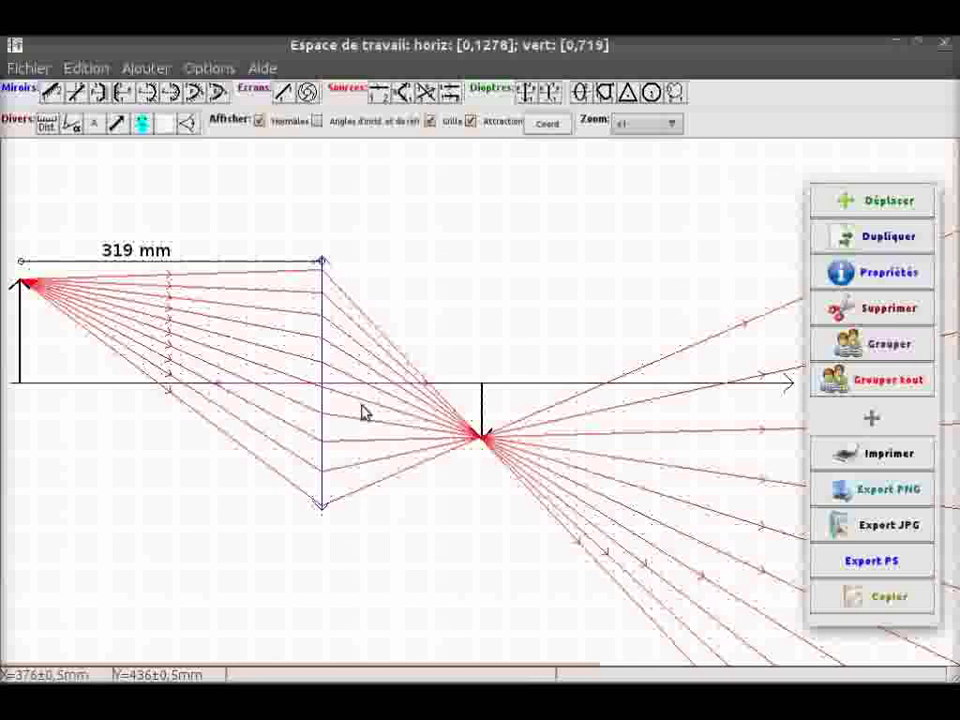
click(45, 121)
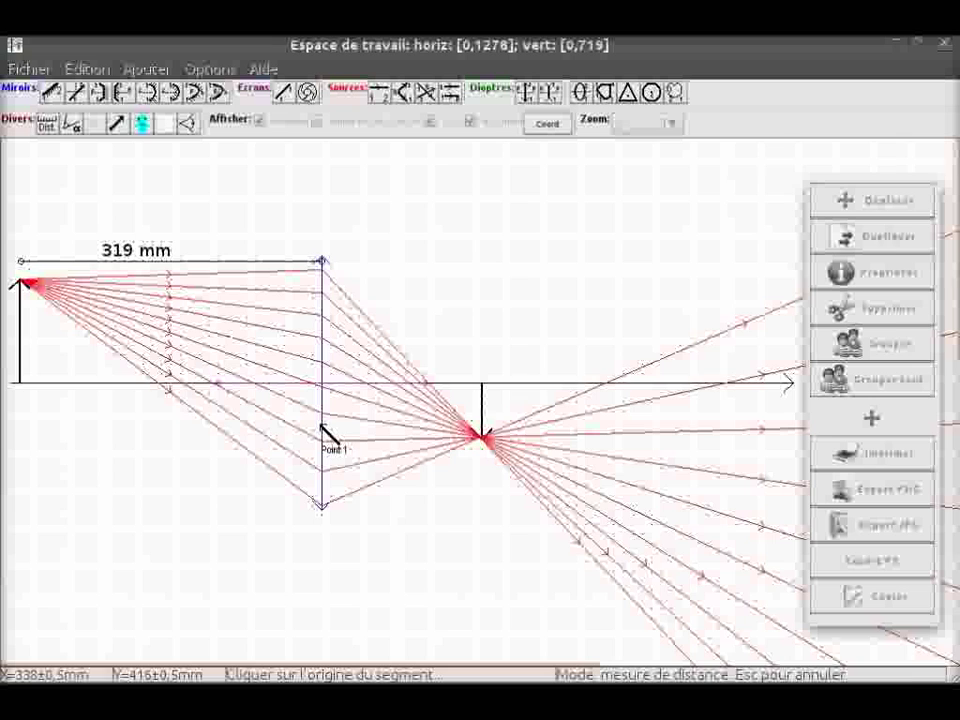
click(323, 420)
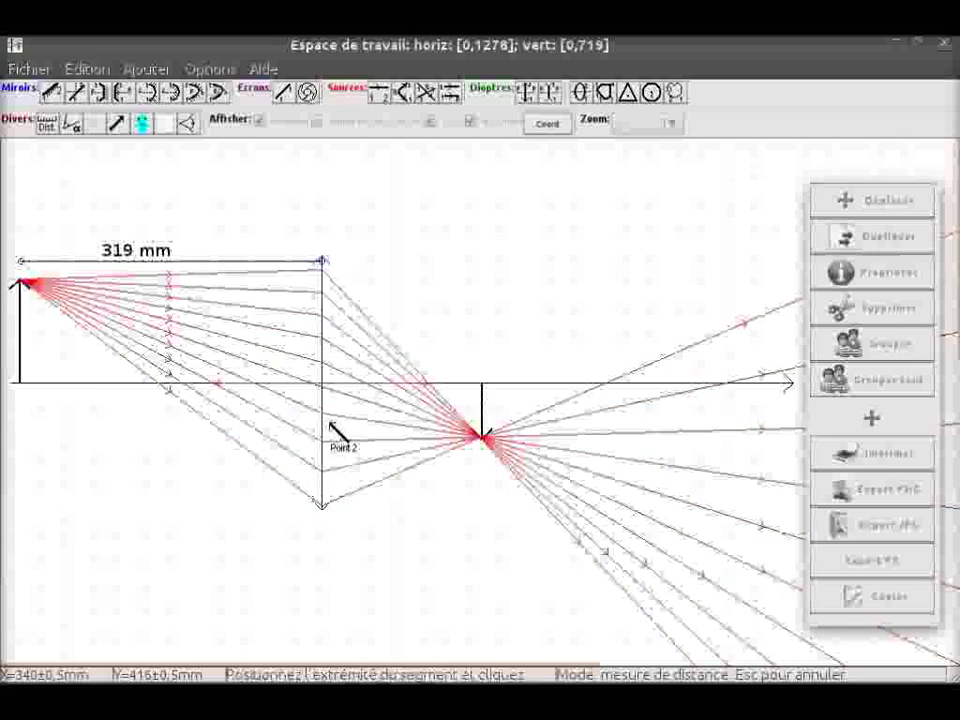
click(481, 437)
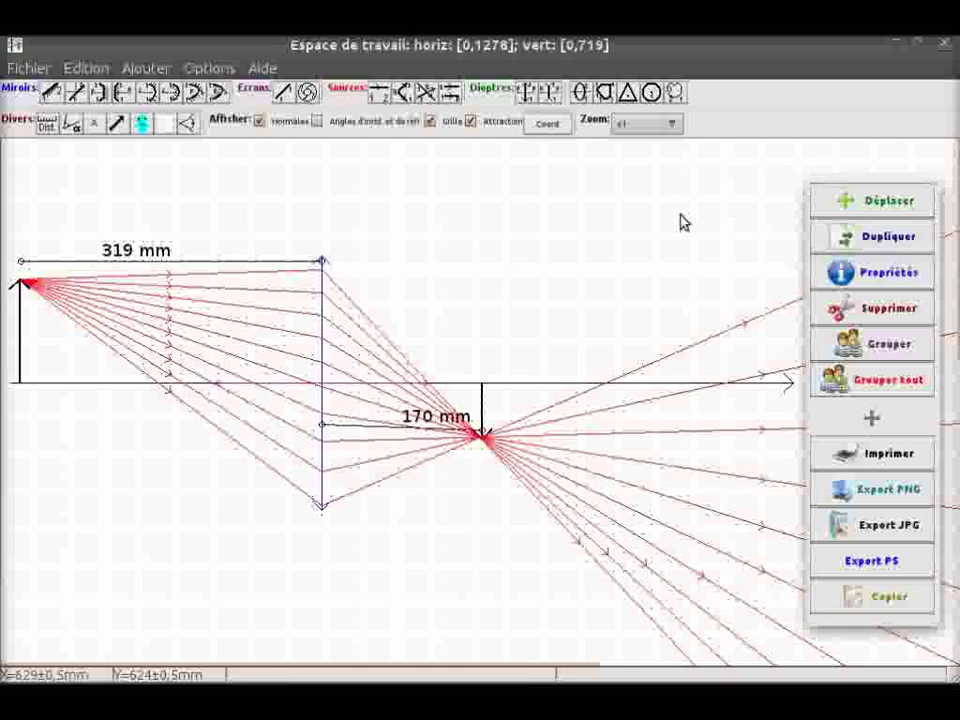
Set the converging lens's focal length to 100 mm
click(873, 279)
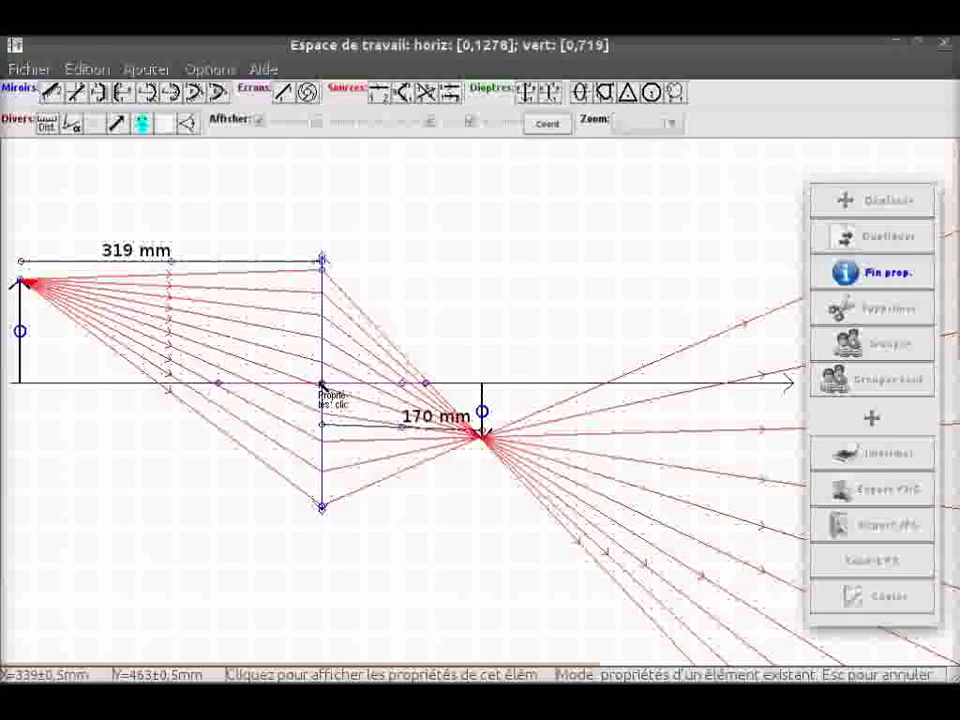
click(322, 385)
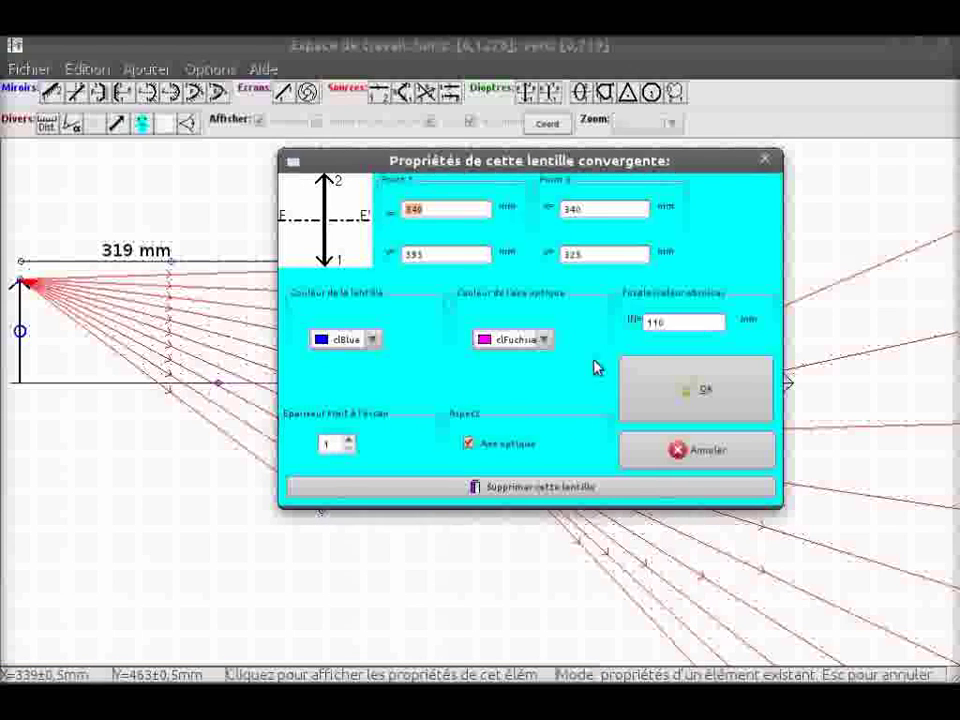
double_click(705, 321)
text(110)
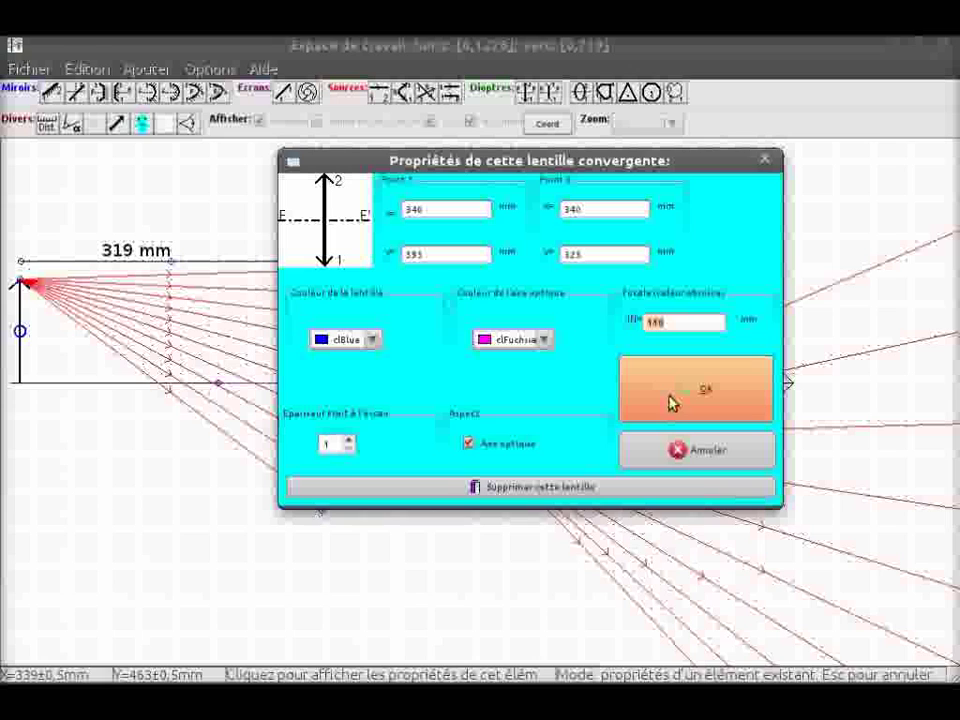
text(100)
click(699, 387)
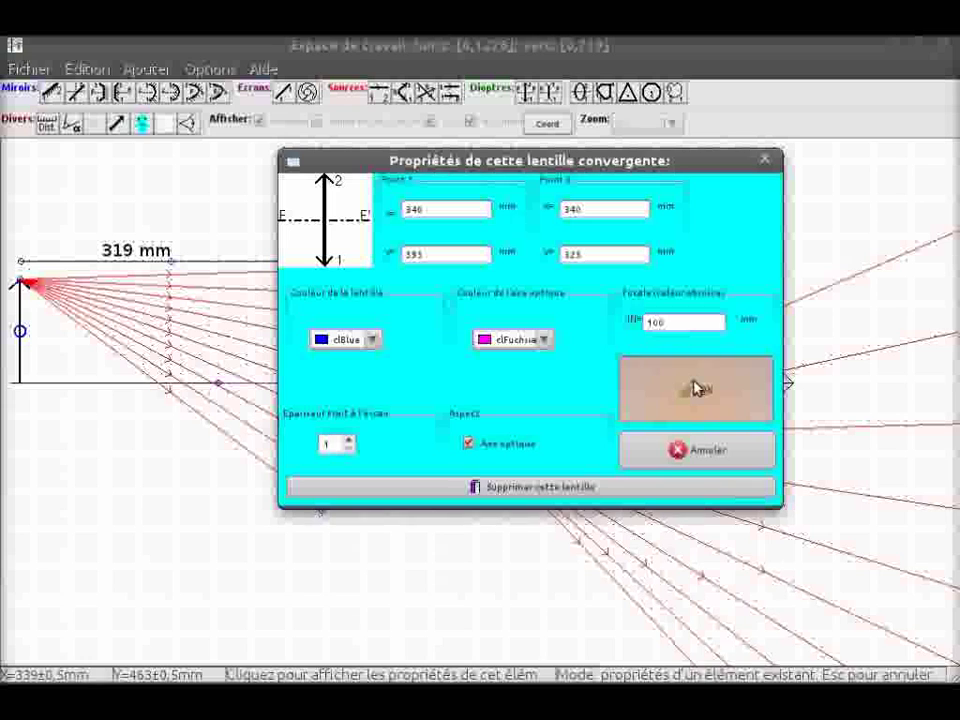
right_click(450, 430)
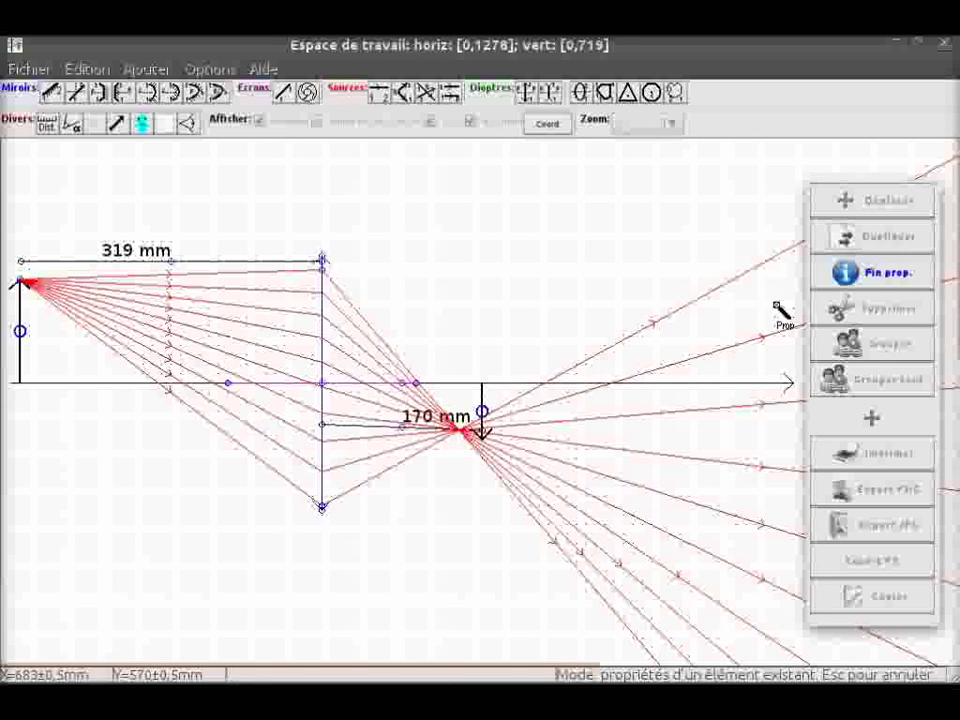
click(842, 273)
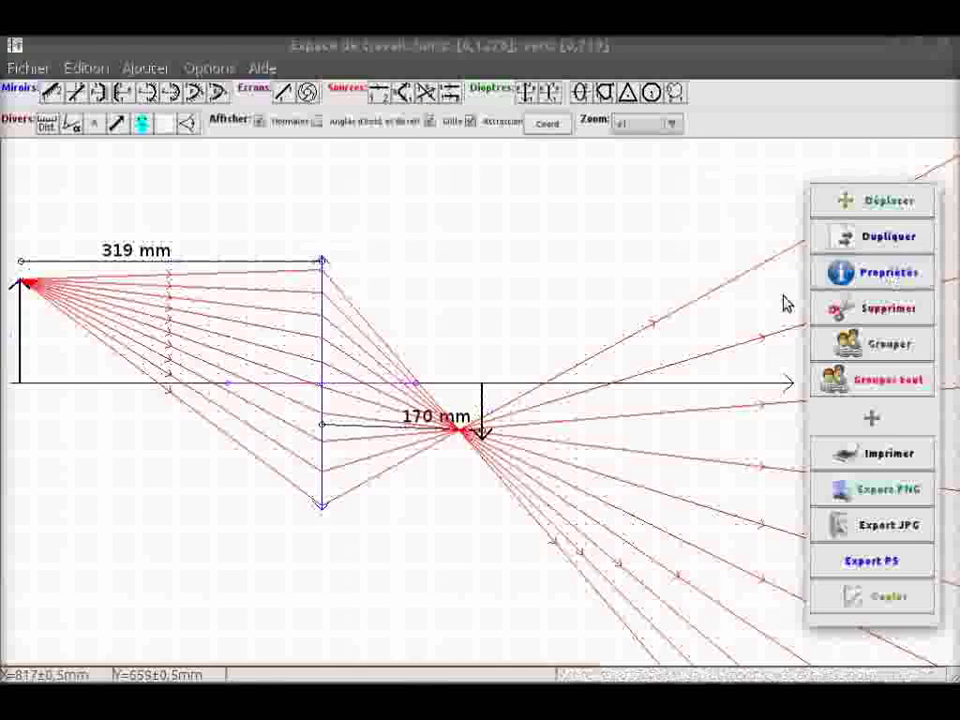
Delete the outdated distance measurement between the lens and the image arrow
click(873, 310)
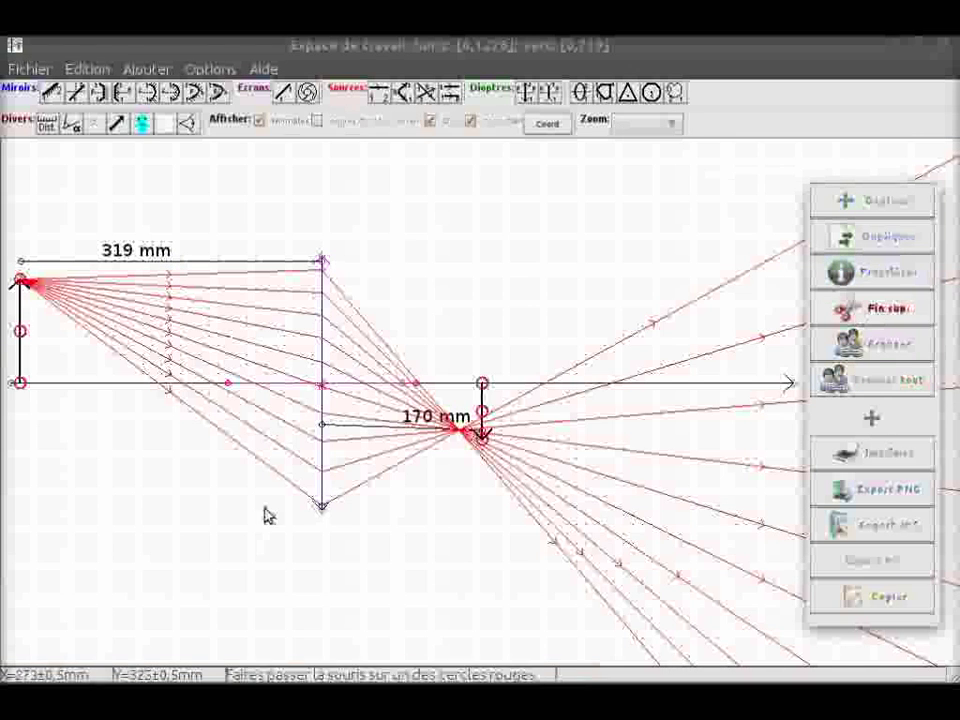
click(326, 420)
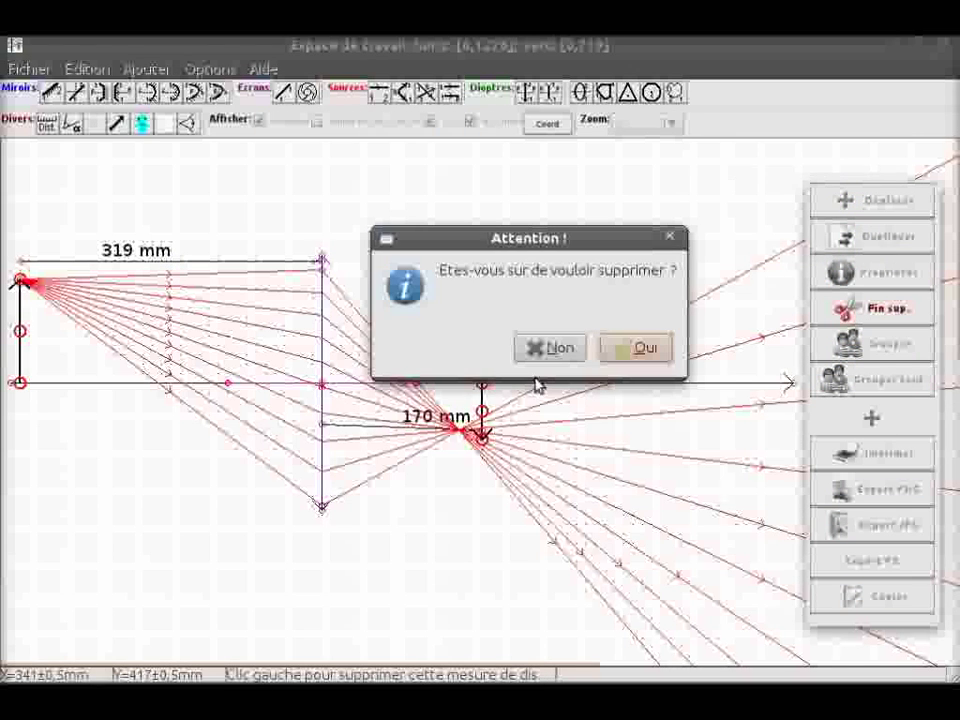
click(648, 349)
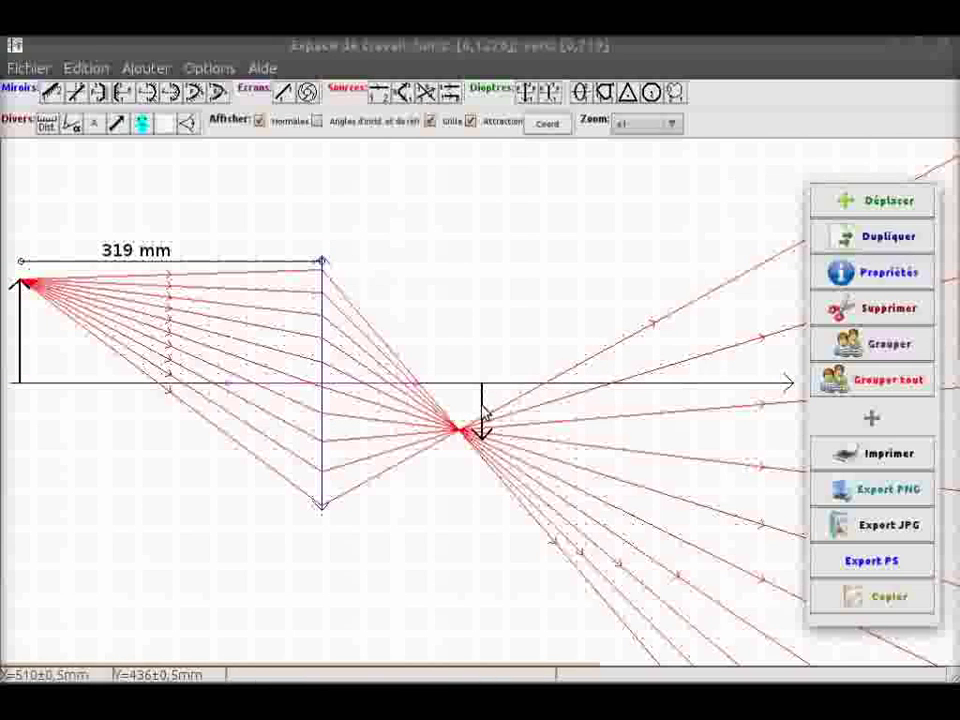
Delete the image arrow that no longer matches the rays' convergence point
click(900, 316)
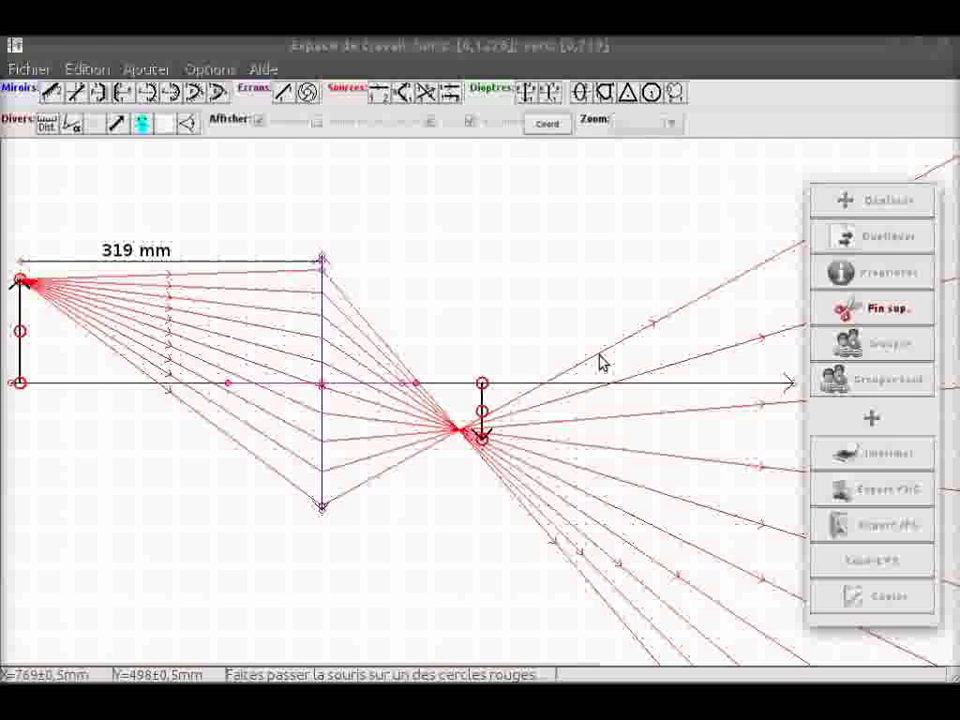
click(485, 396)
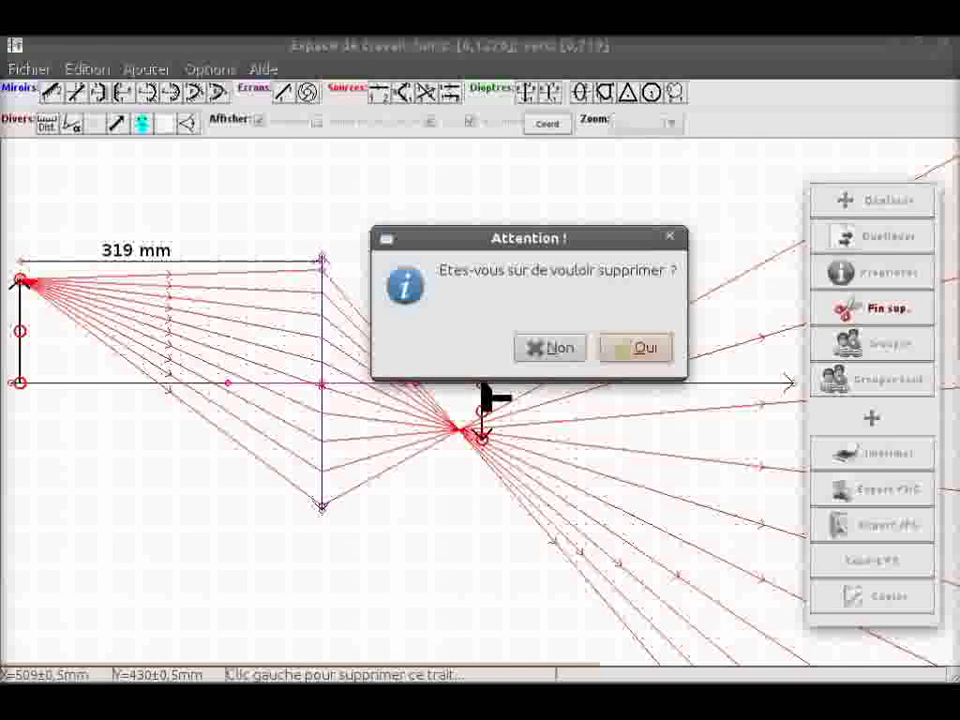
click(640, 348)
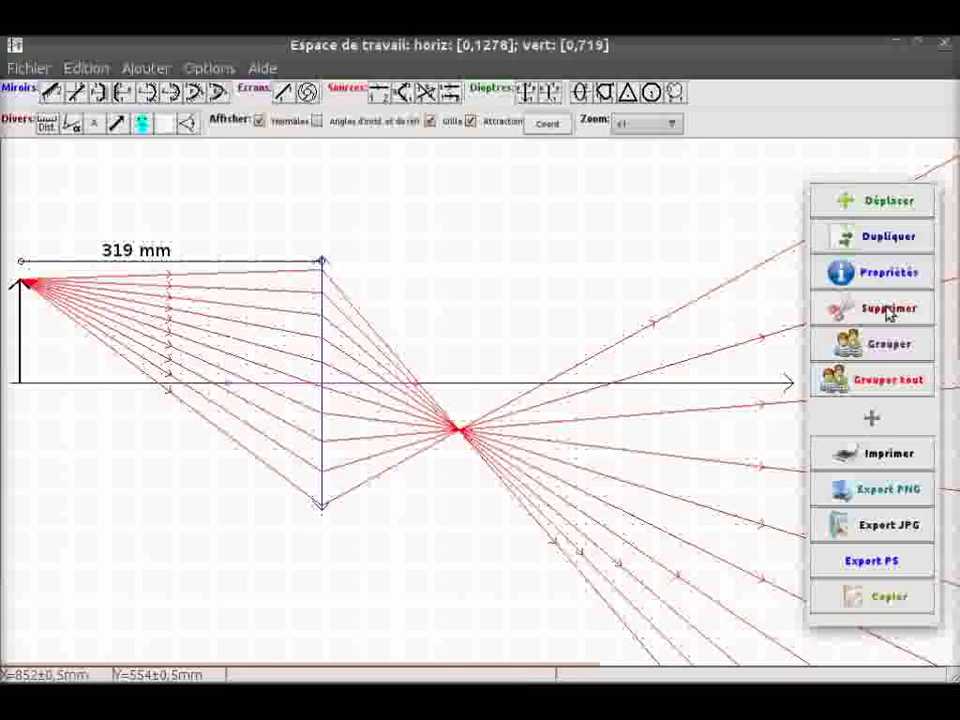
Draw an image arrow at X about 490 mm from the rays' convergence point up to the axis, with its arrowhead at the first end
click(117, 122)
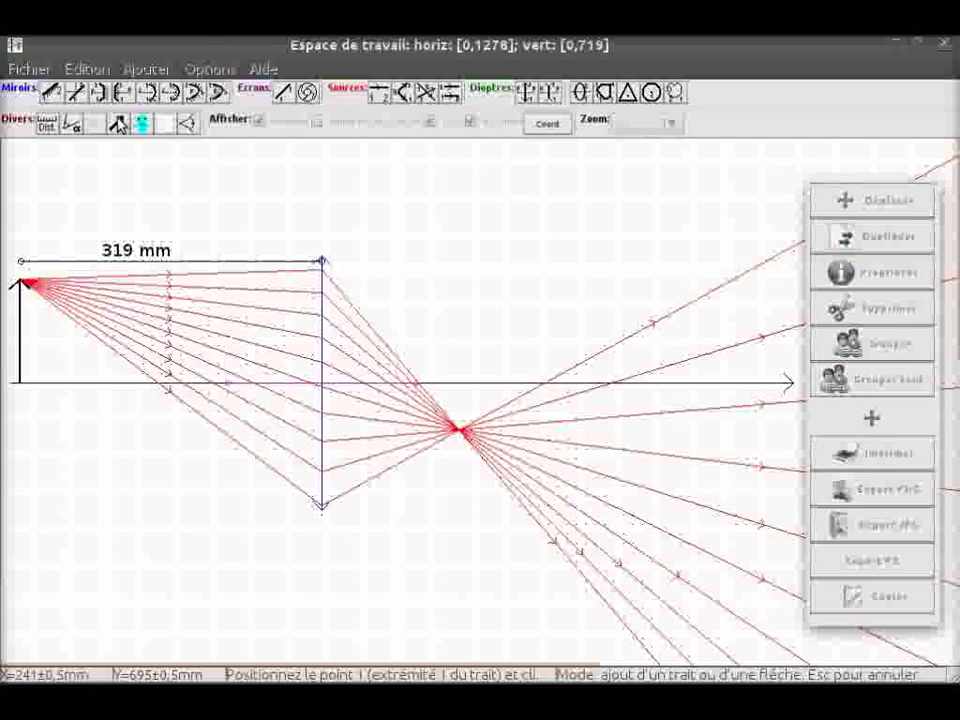
click(460, 428)
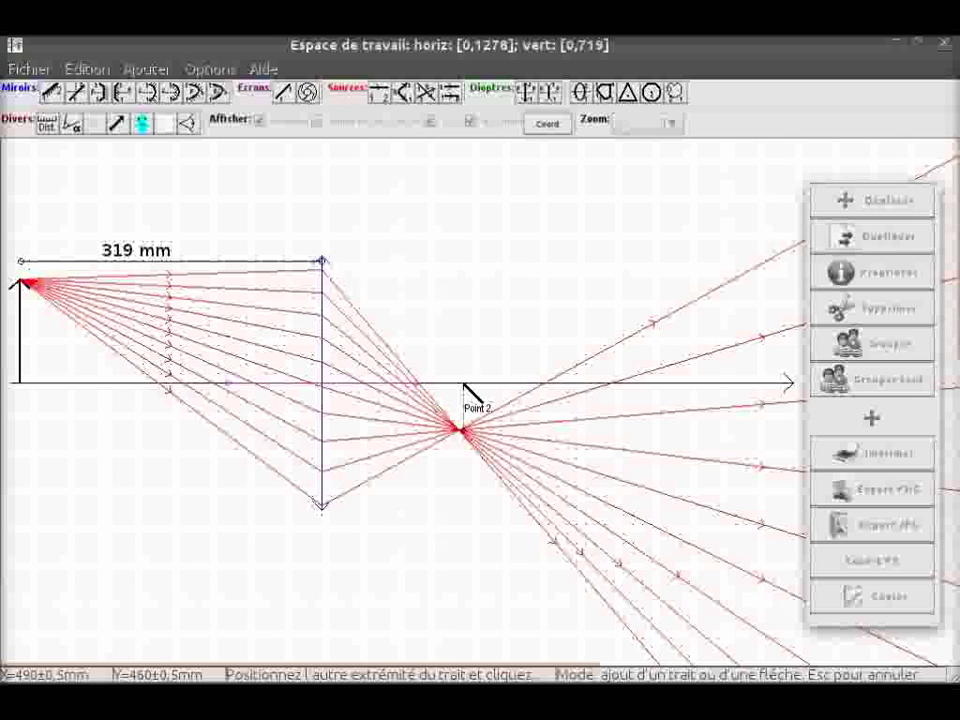
click(463, 390)
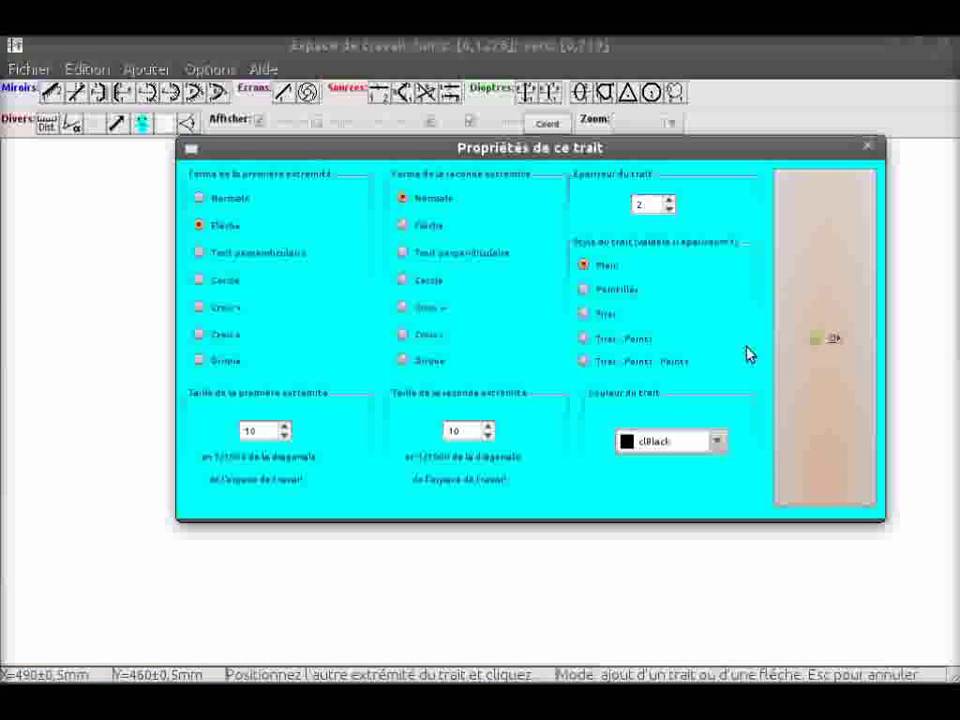
click(858, 368)
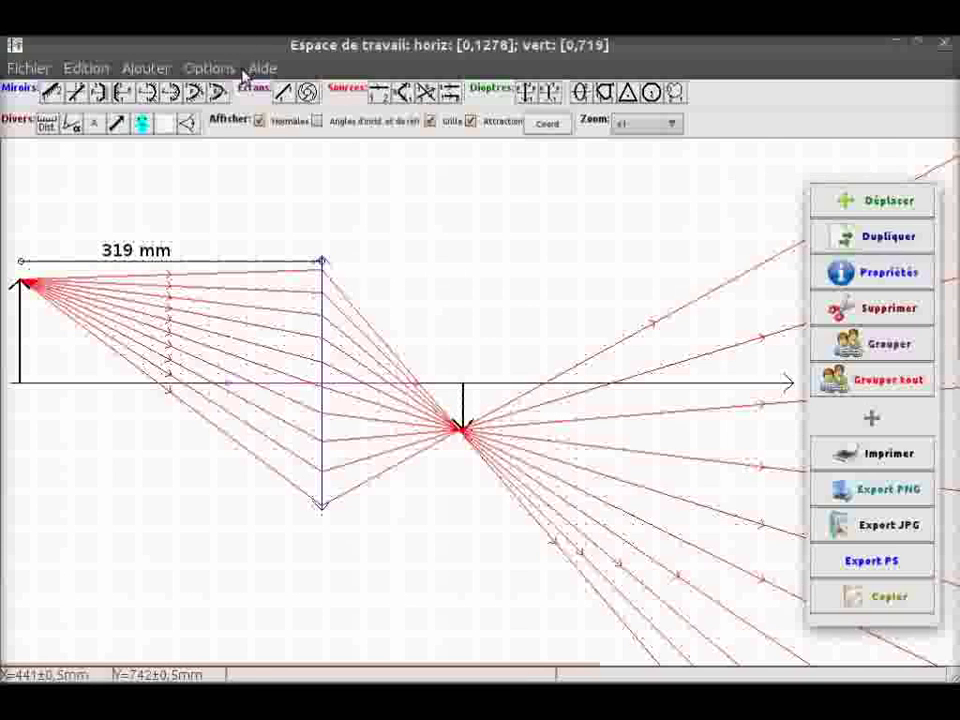
Add a distance measurement from the lens, below the axis, to the tip of the redrawn image arrow
click(48, 126)
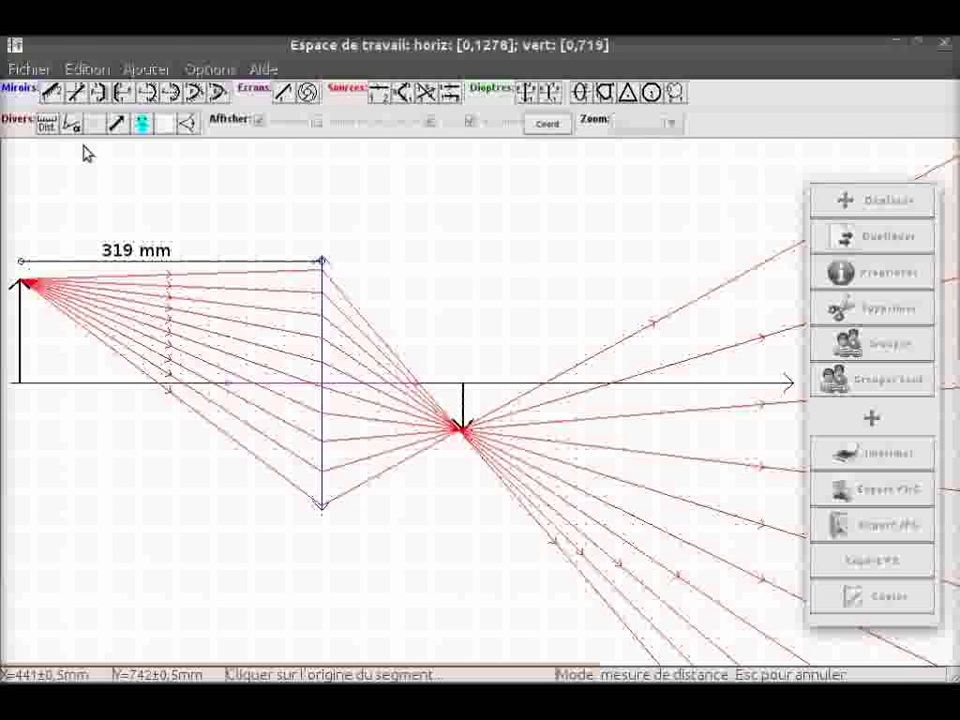
click(324, 426)
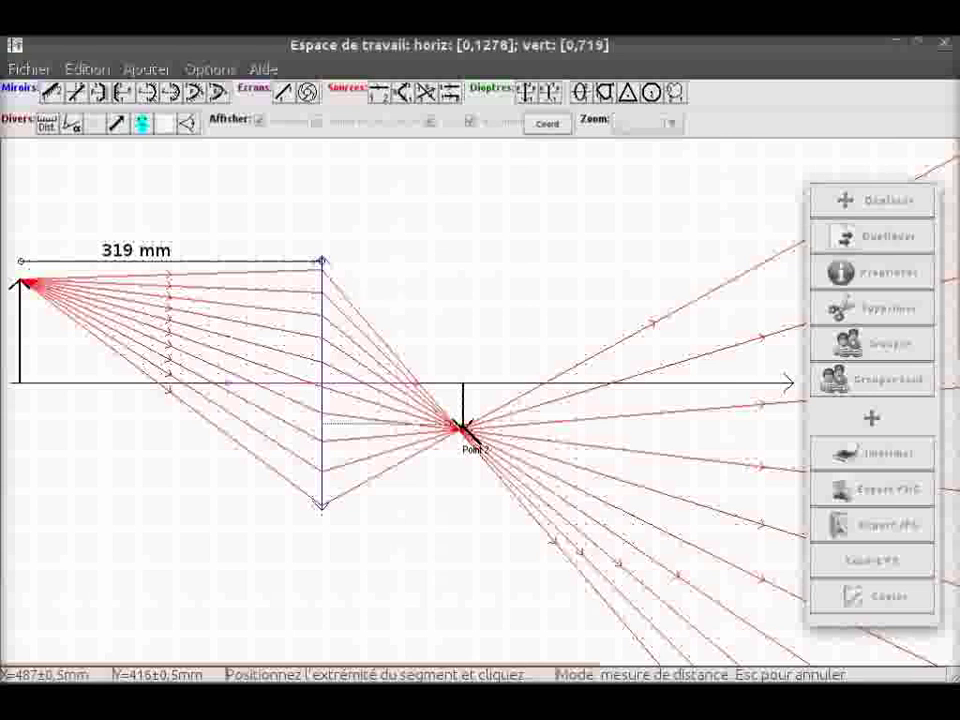
click(462, 427)
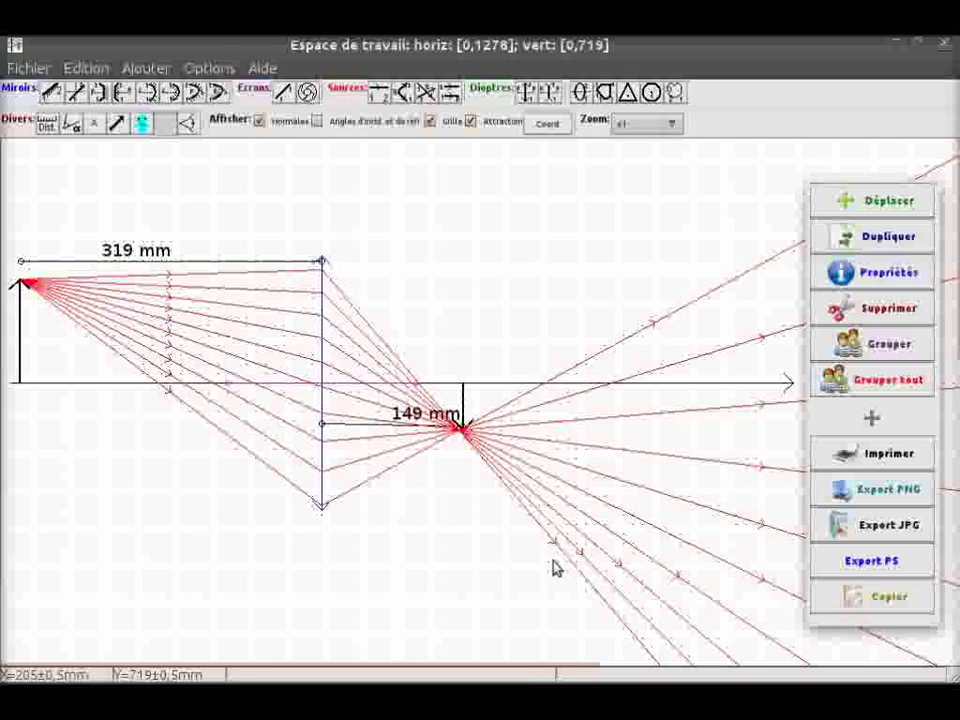
Open the simulation's comments and write "Fin de la présentation ... Le reste sera exploré au fur et à mesure de l'année ..."
click(476, 474)
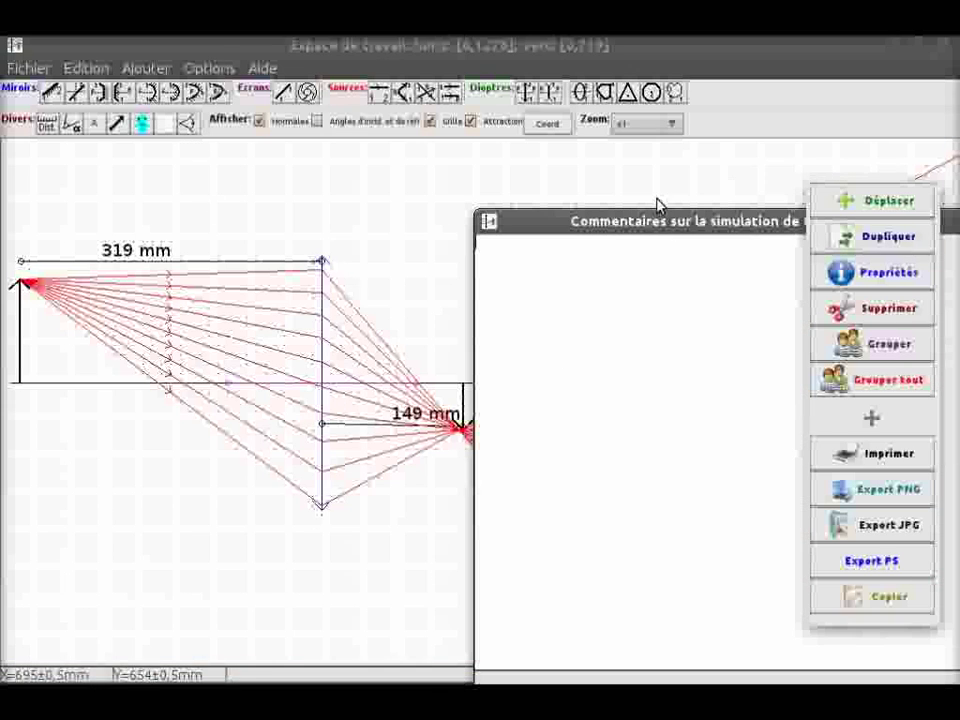
drag(669, 231, 349, 191)
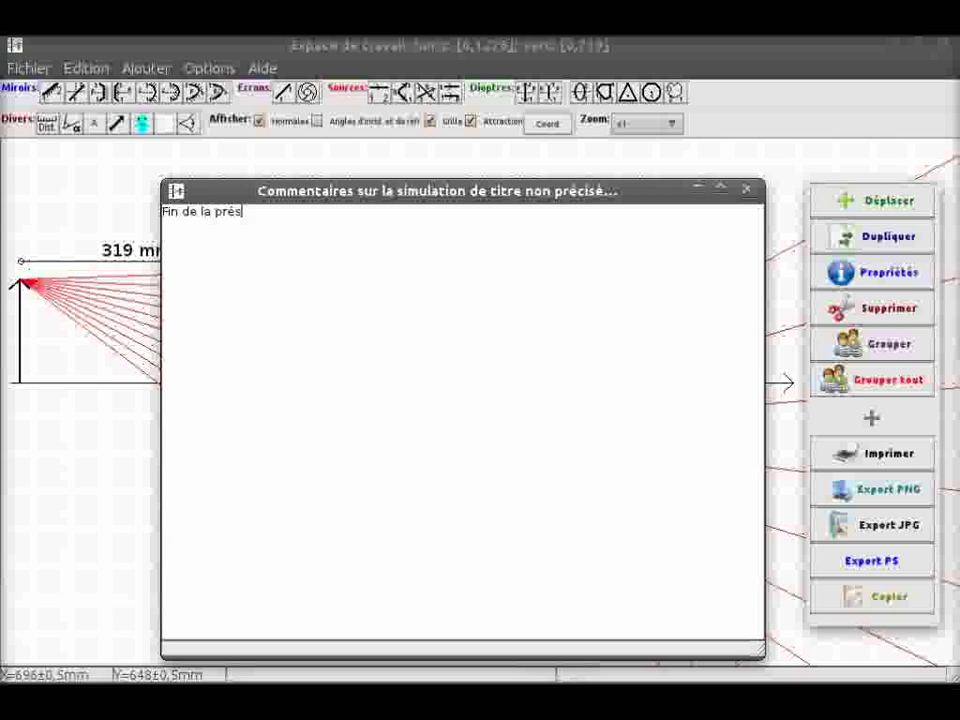
text(ation ... Le reste sera exploré au fur et)
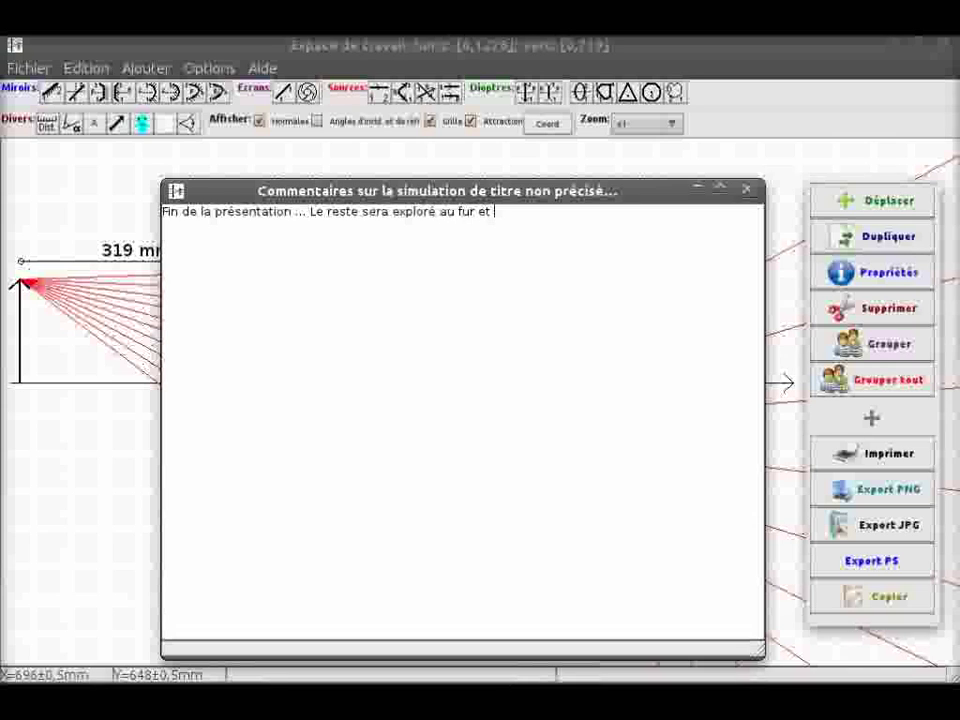
text(l'année ...)
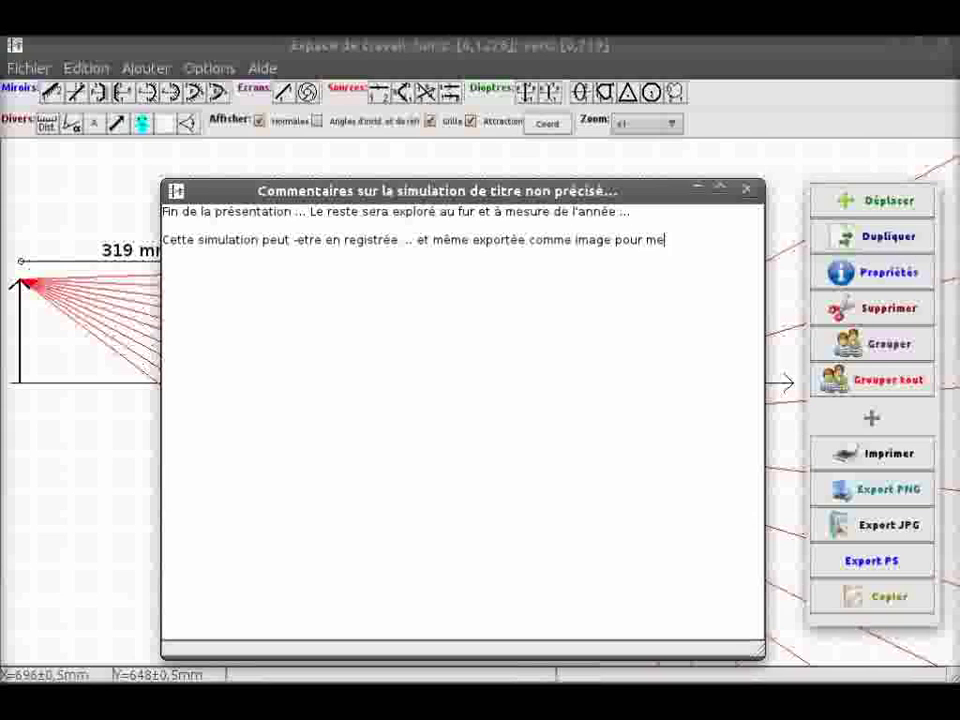
Add to the comment "Cette simulation peut -etre en registrée .. et même exportée comme image pour mettre dans un document ...." and "Bon courage !"
text(s un )
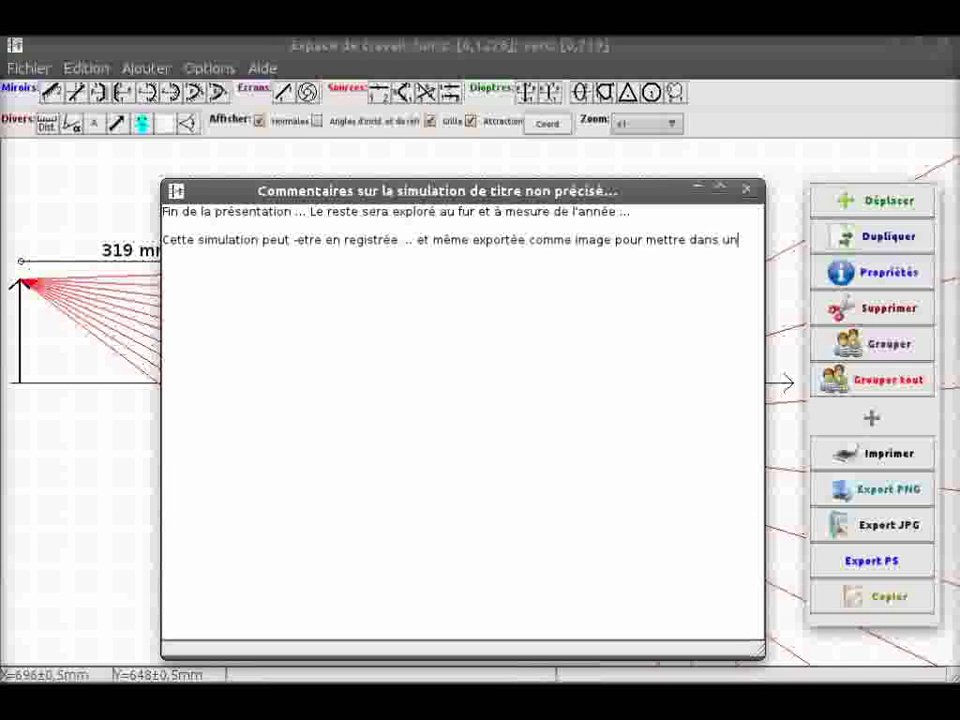
text(document ....  )
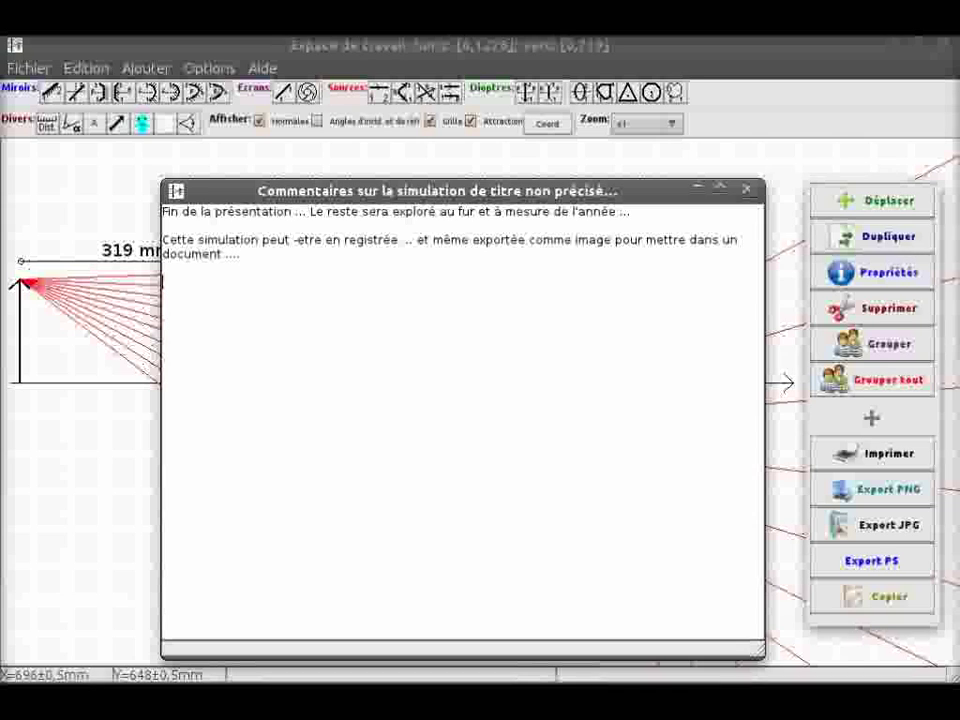
text(Bon courage )
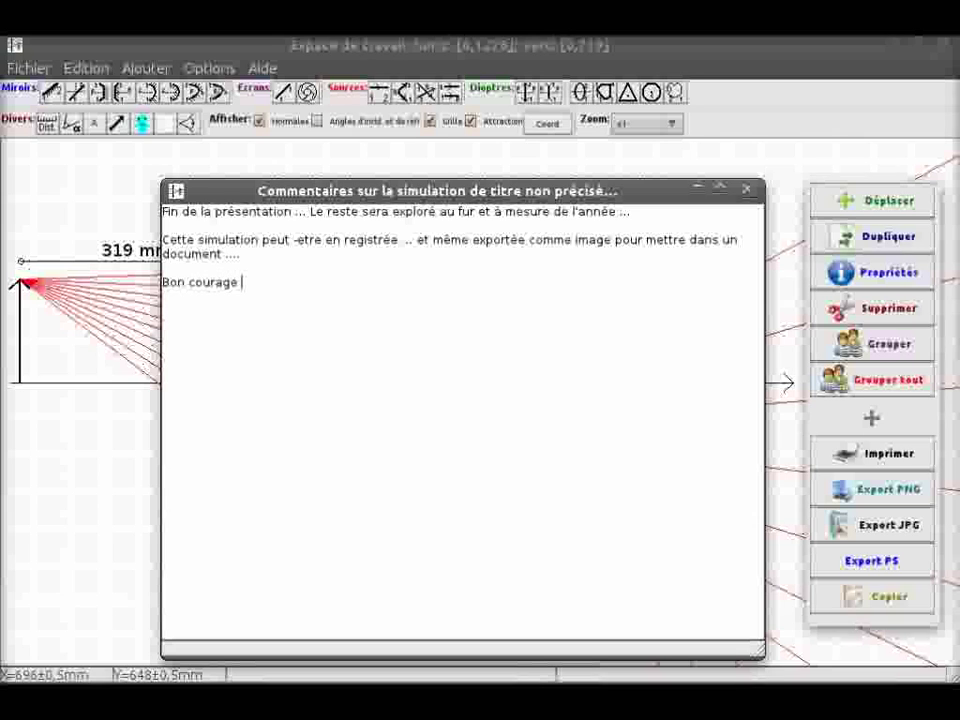
text(!!)
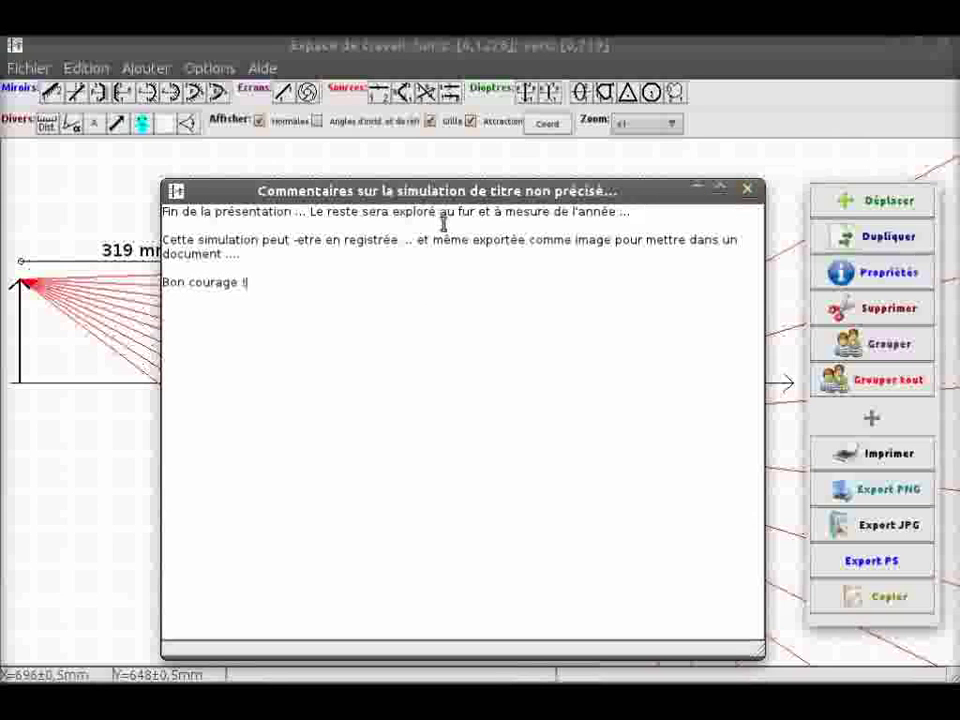
click(746, 190)
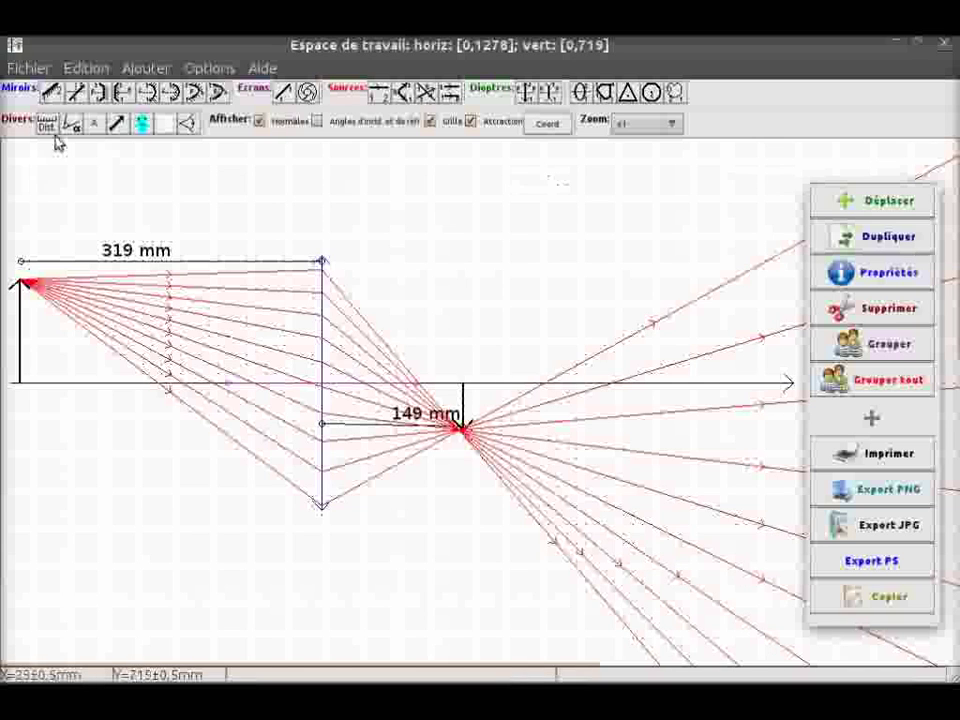
Save the simulation as Simul1-Lentille in the FichiersOPTGEO folder
click(36, 69)
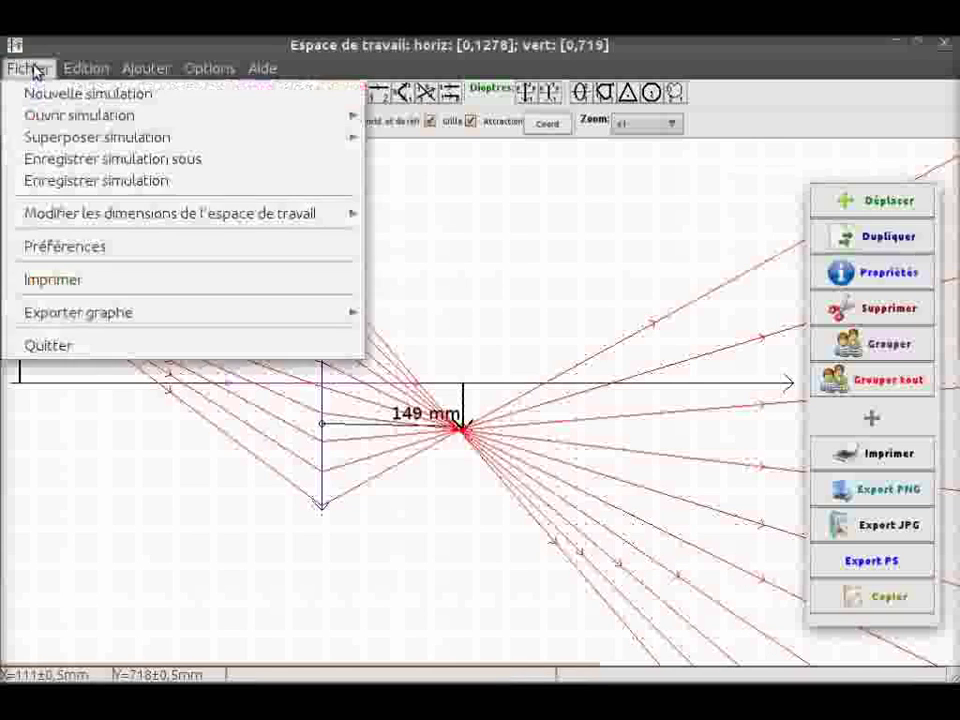
click(100, 182)
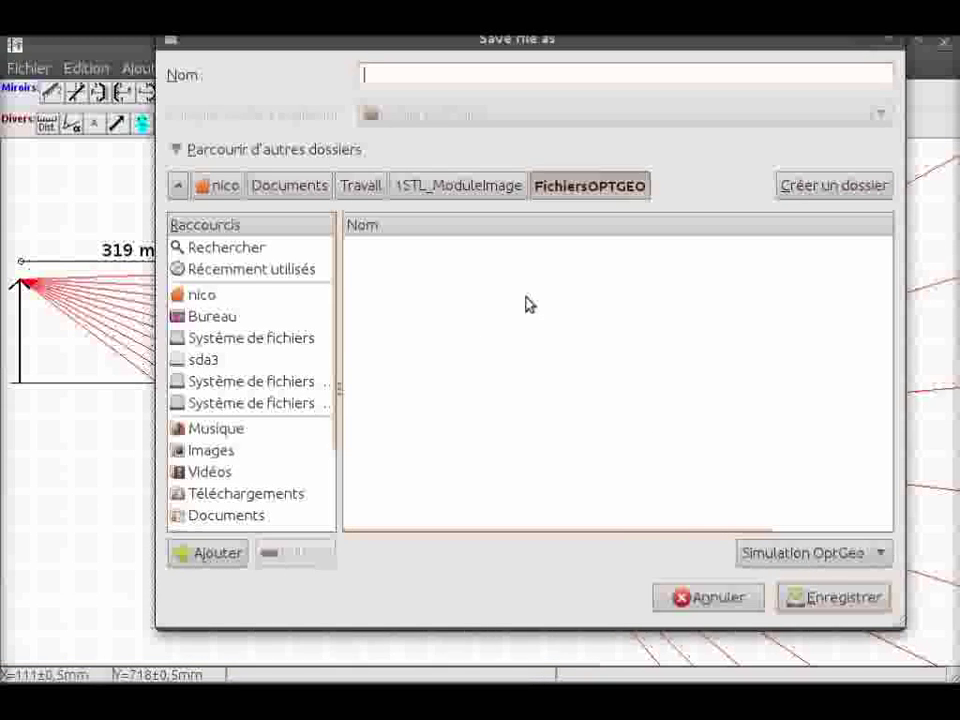
text(mul1-Lentille)
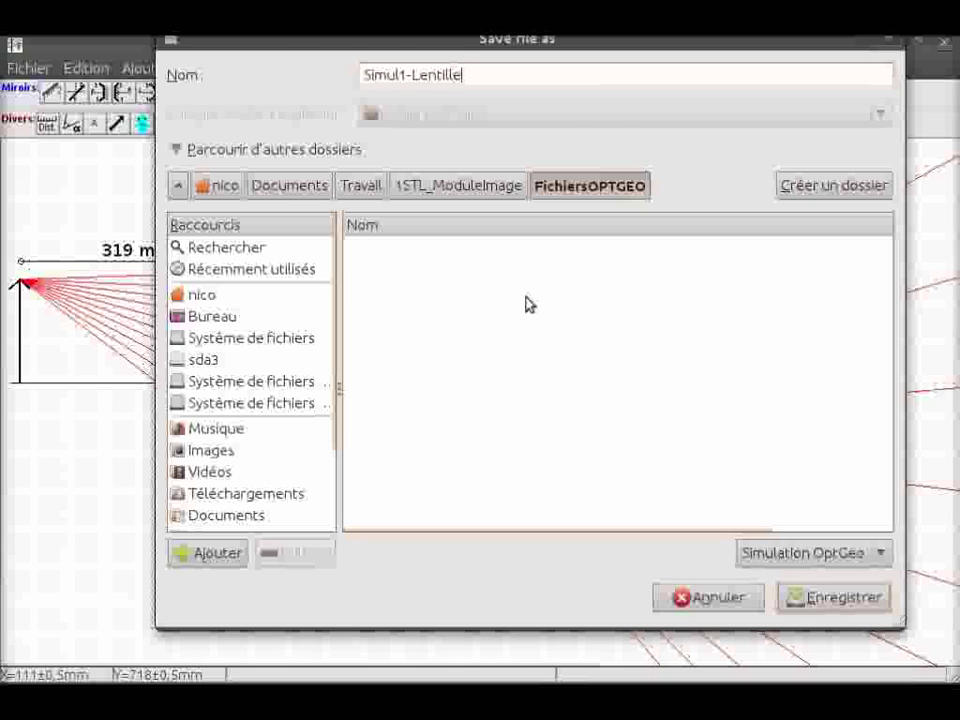
key(Return)
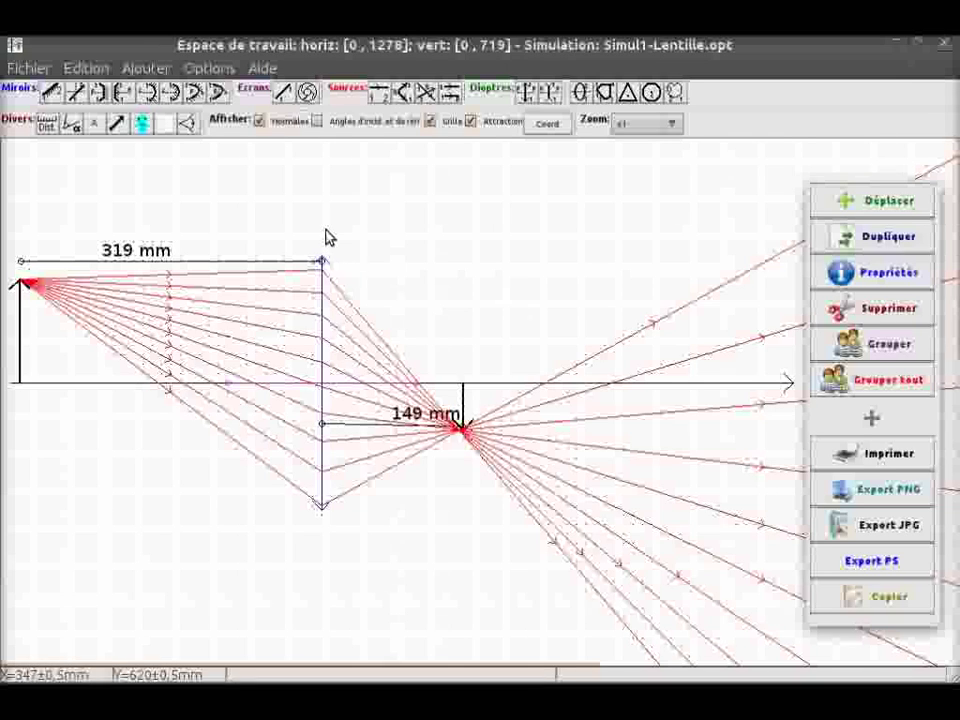
Export the graph as a PNG image named Simul to the desktop folder (Bureau)
click(30, 67)
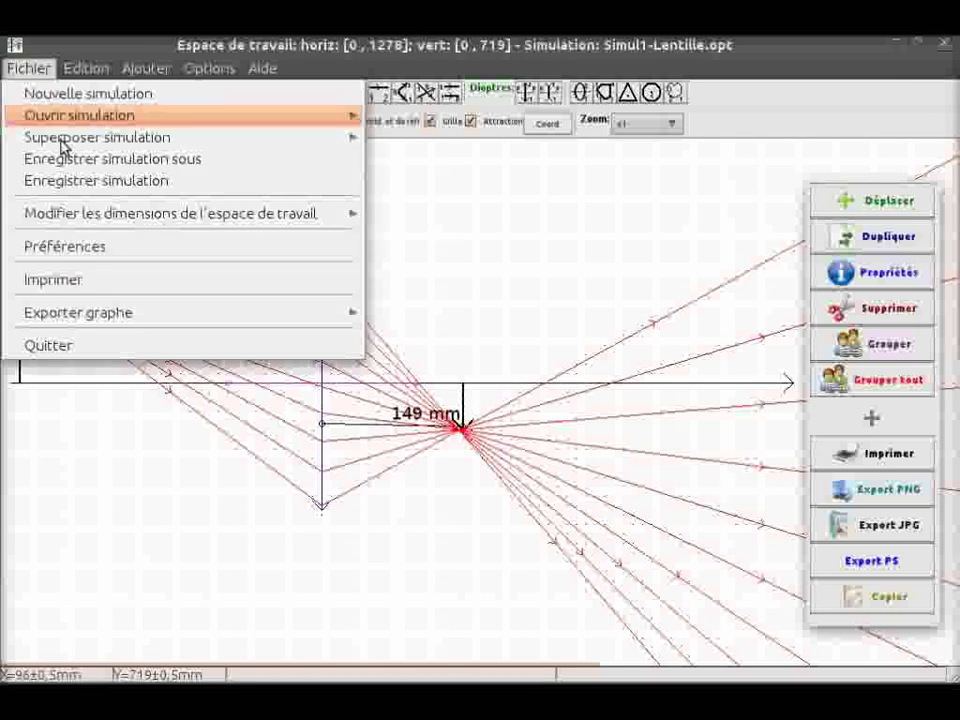
mouse_move(155, 321)
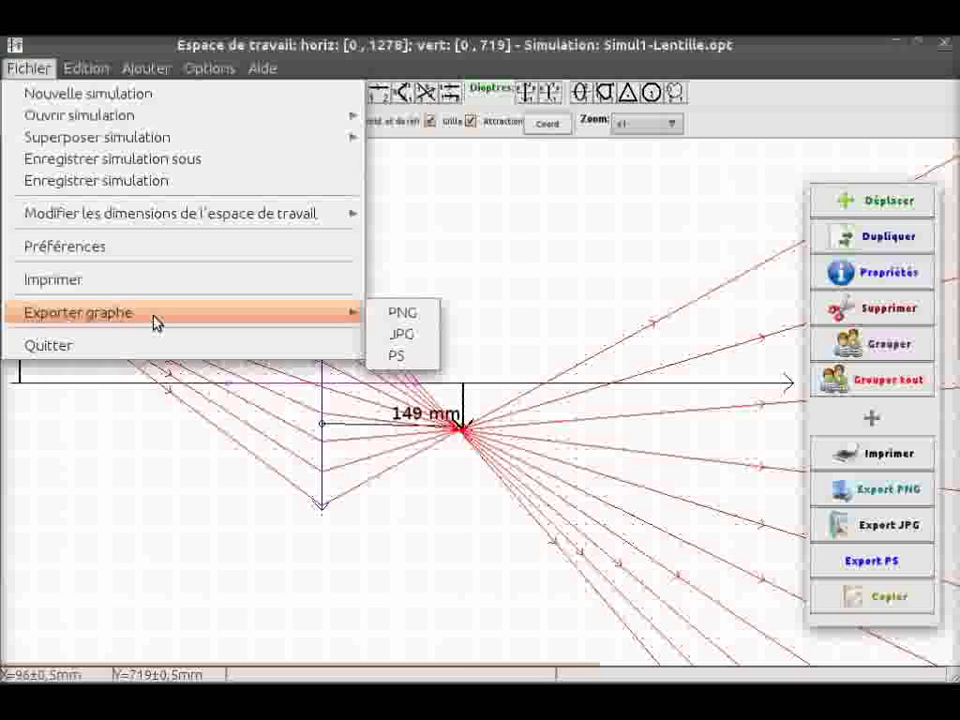
click(400, 315)
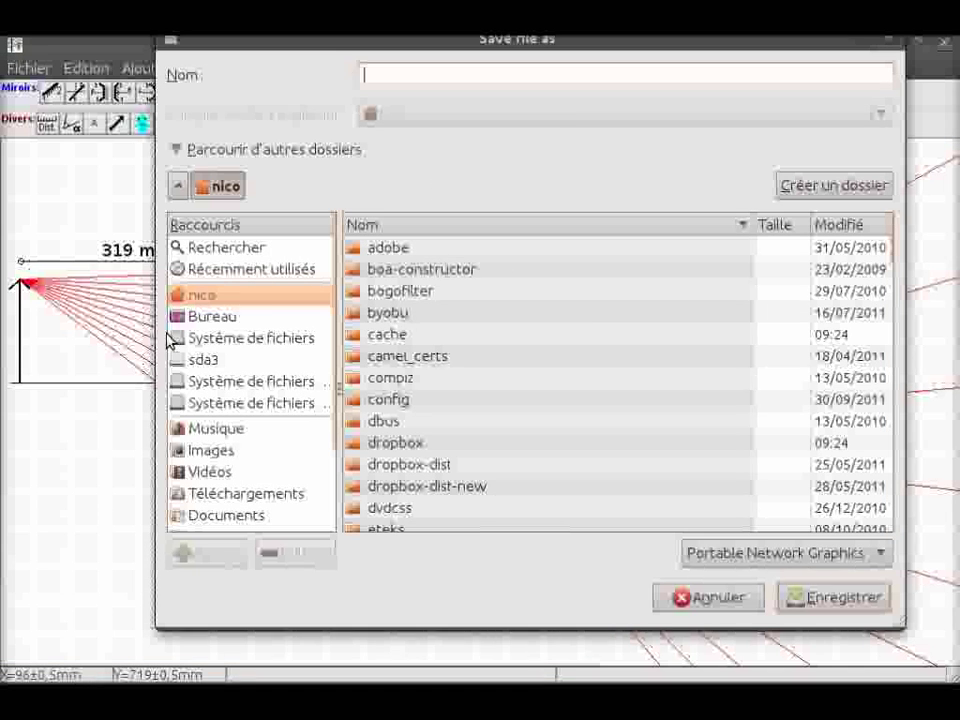
click(215, 315)
click(477, 74)
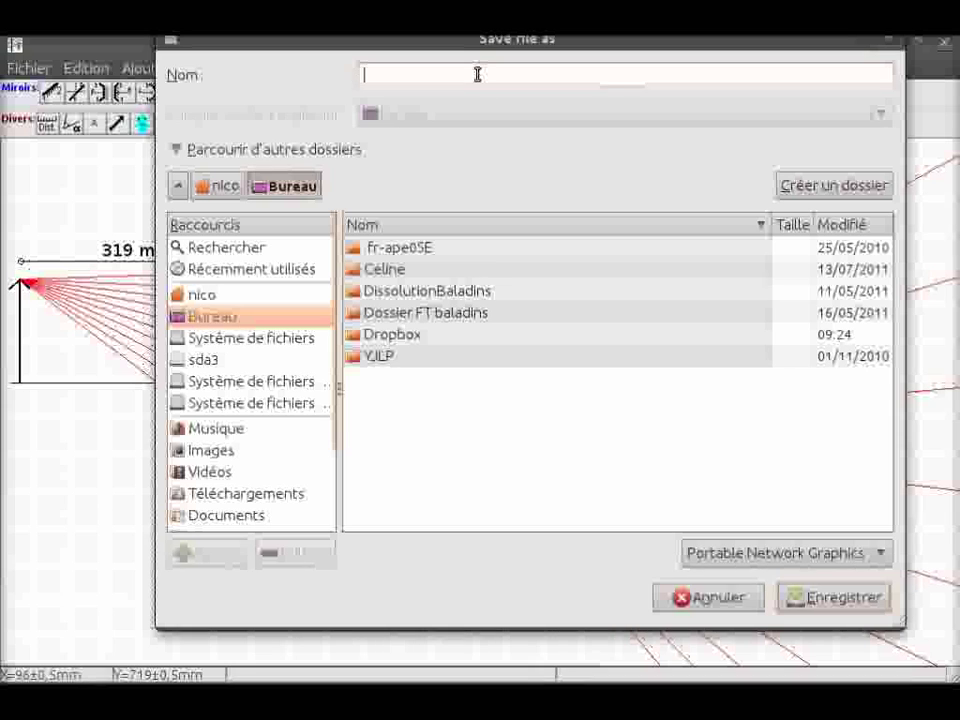
text(Simul)
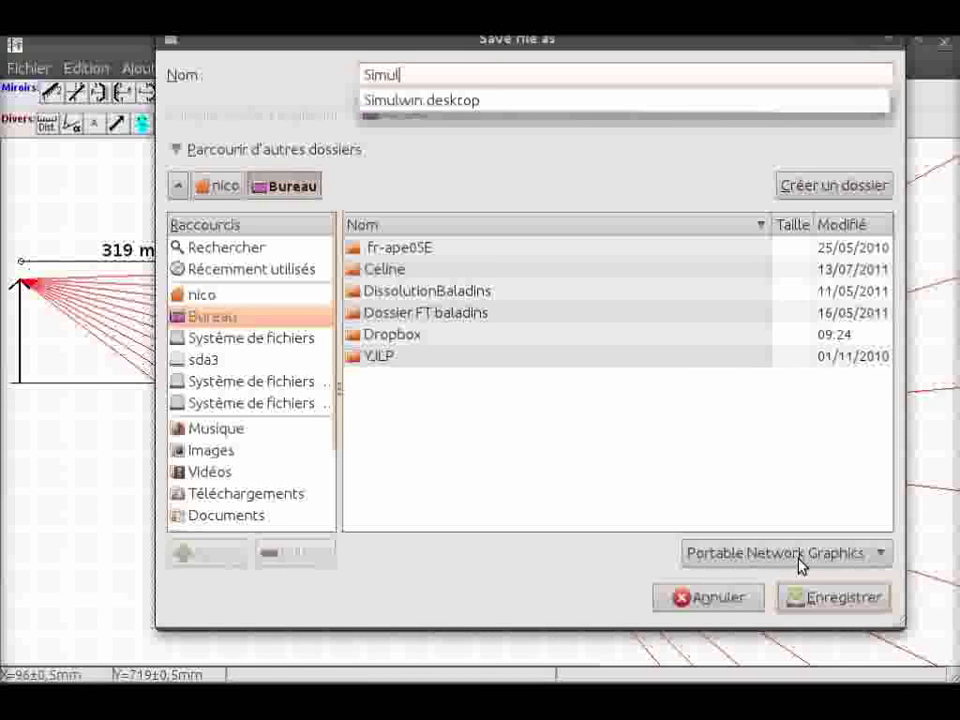
click(830, 600)
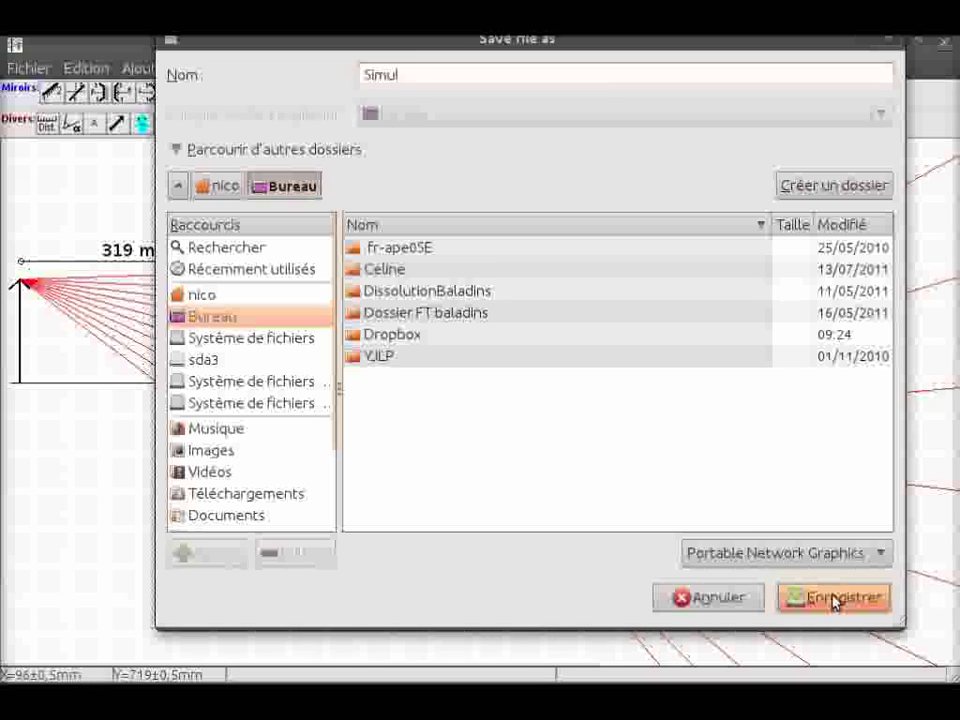